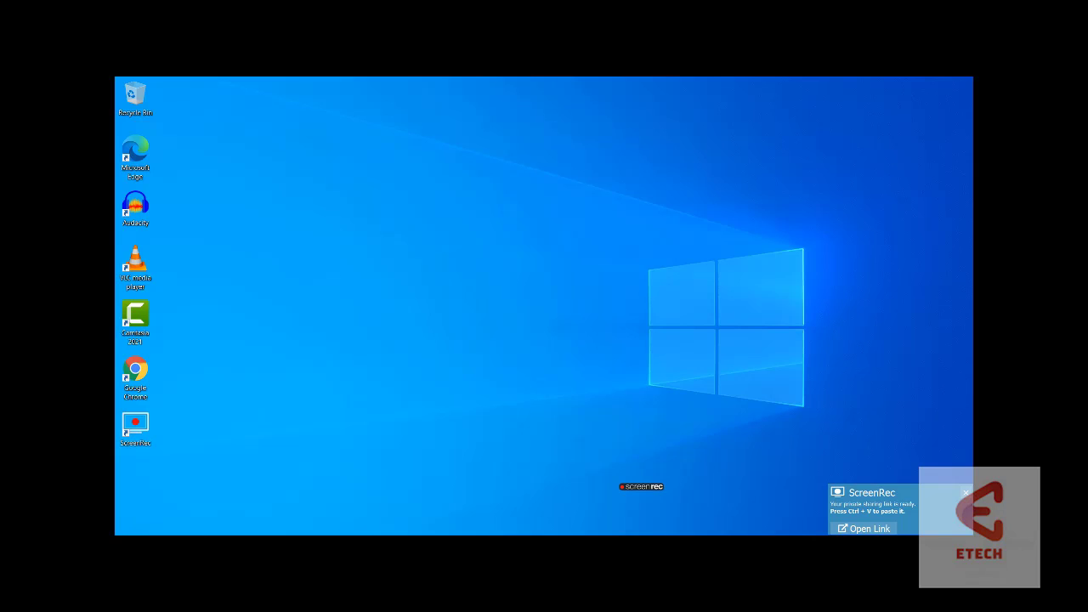
# - Launch Google Chrome from its desktop shortcut
pyautogui.doubleClick(147, 371)
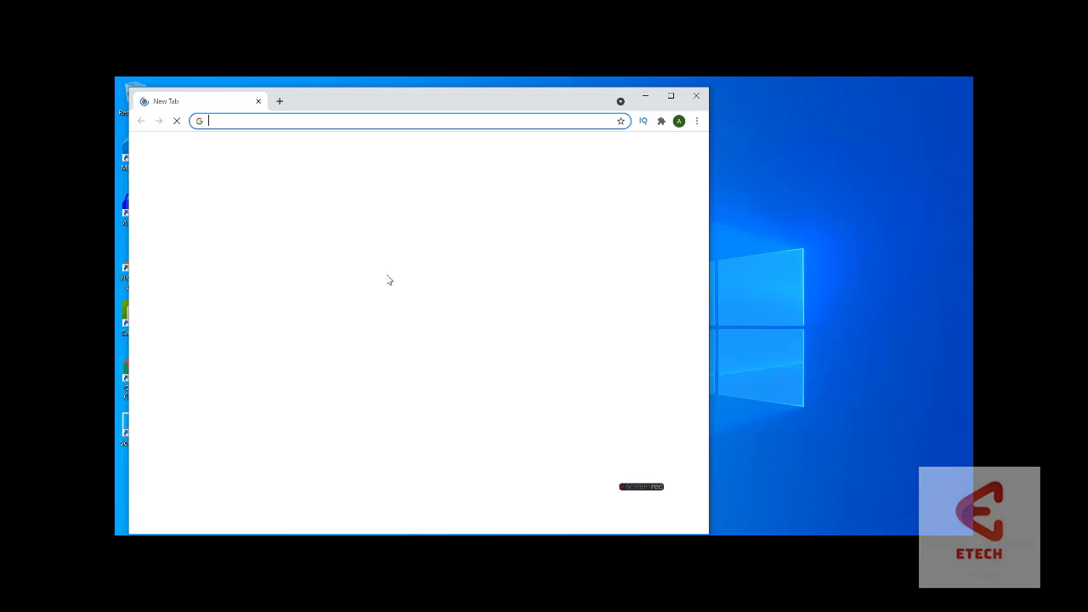
# - Maximize the Chrome window and run a Google search for 'payoneer'
pyautogui.click(669, 96)
pyautogui.click(380, 111)
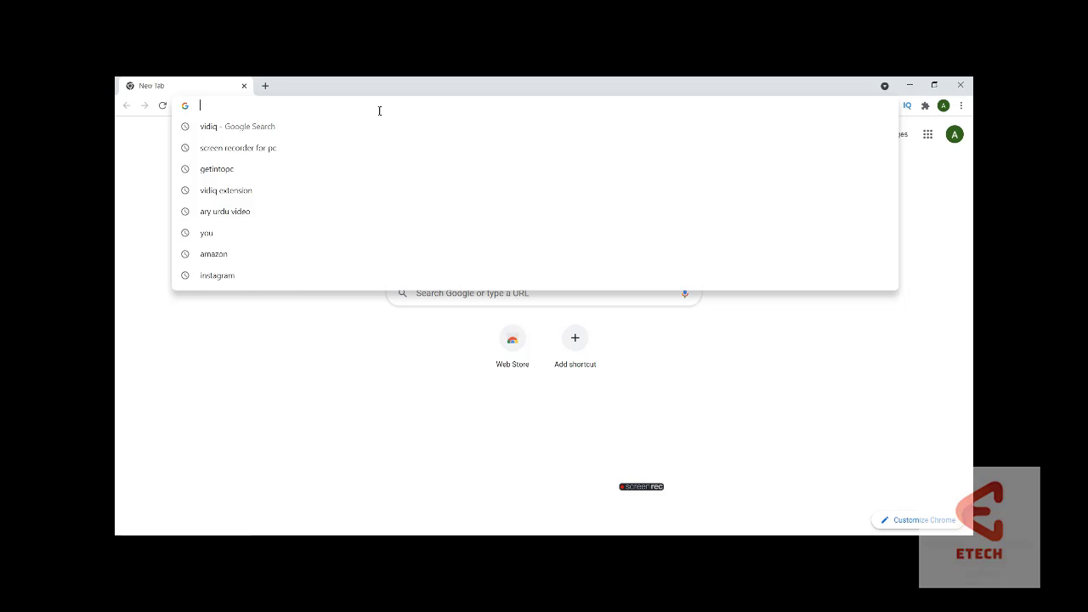
pyautogui.write('payonee')
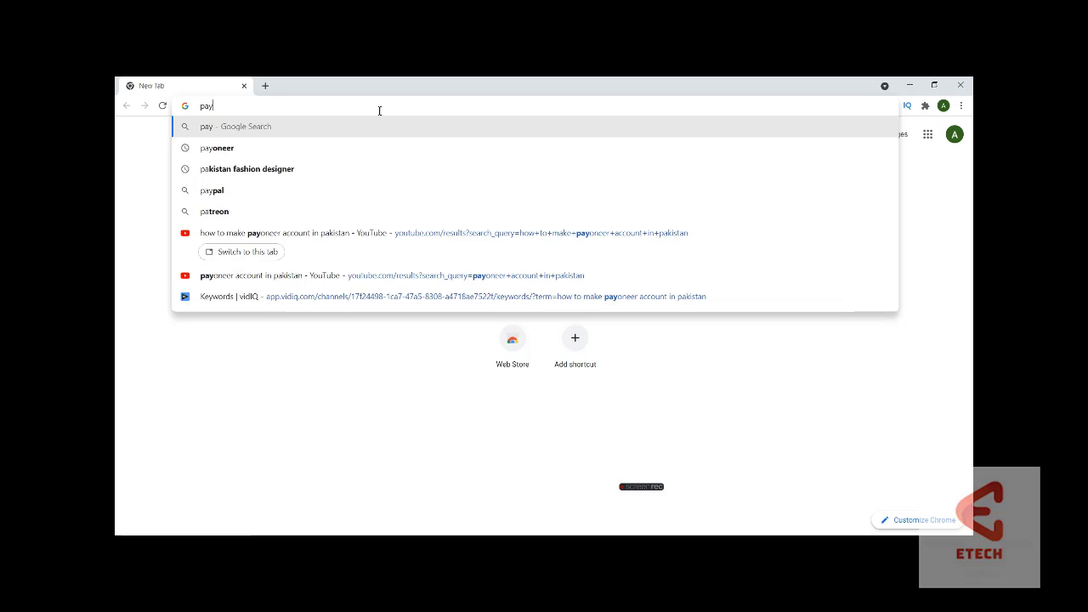
pyautogui.write('r')
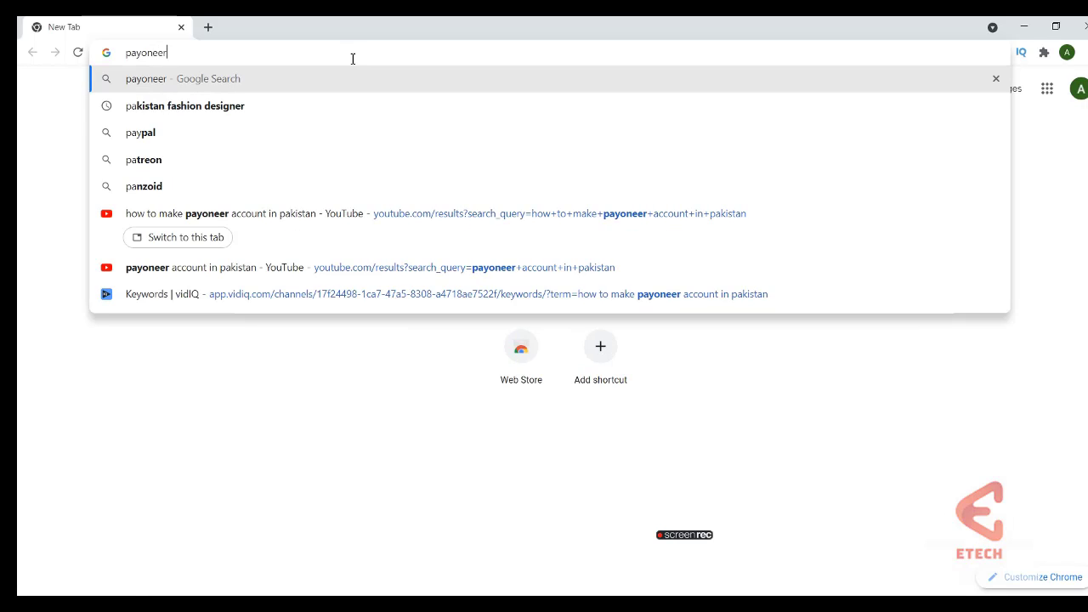
pyautogui.press('Return')
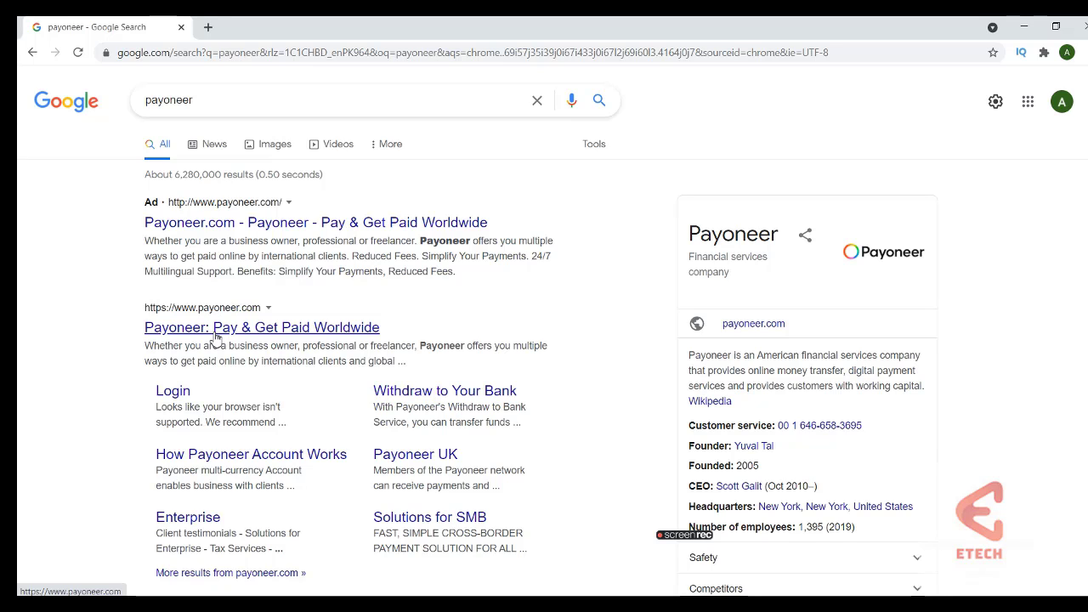
# - Open the 'Payoneer: Pay & Get Paid Worldwide' result and scroll through the home page
pyautogui.click(296, 332)
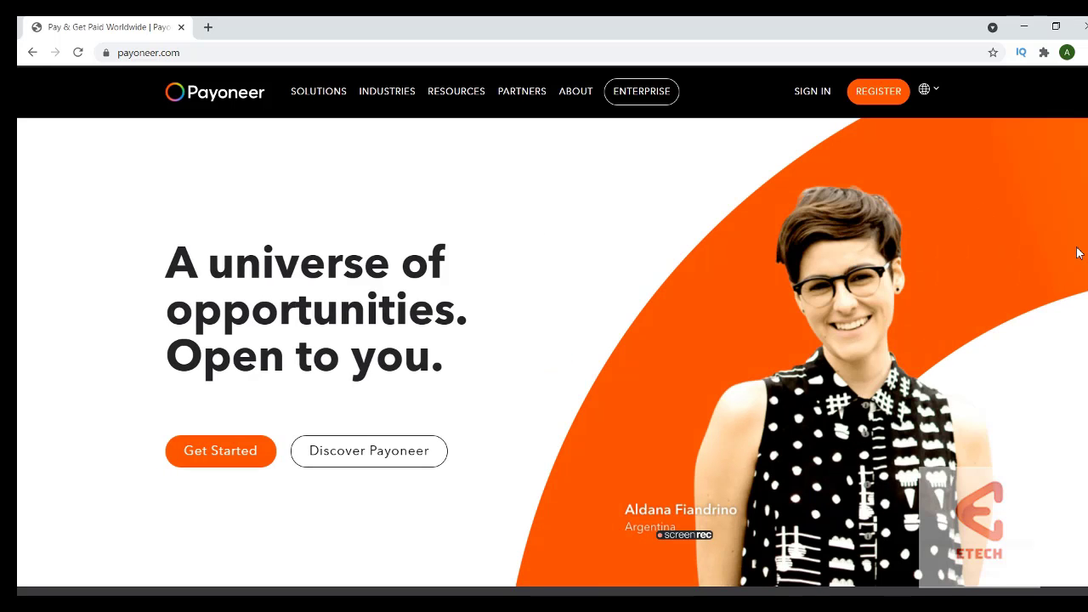
pyautogui.scroll(-10, 1078, 252)
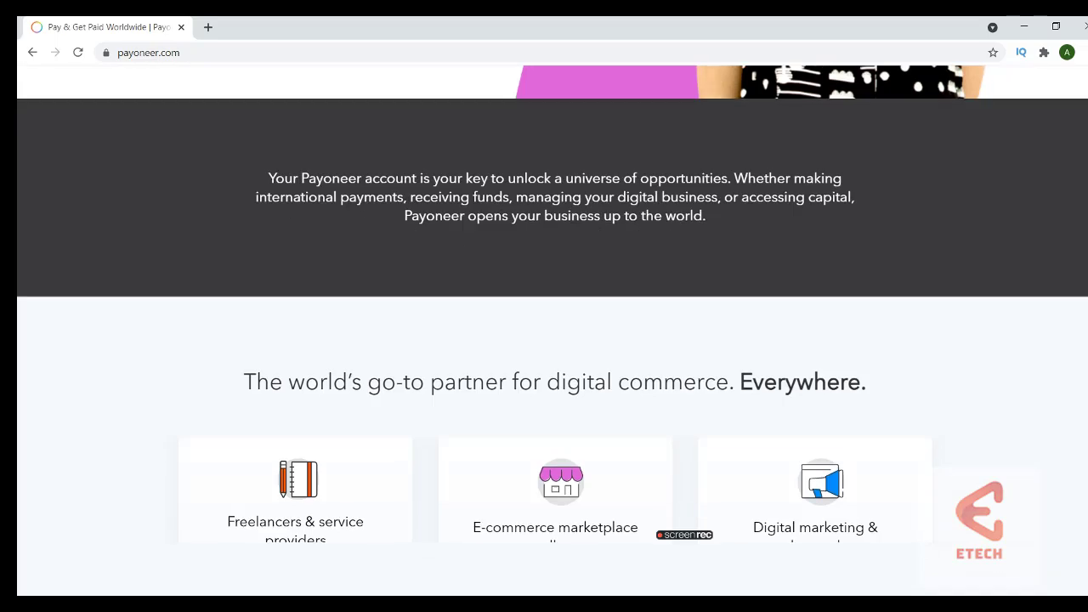
pyautogui.scroll(-3, 552, 331)
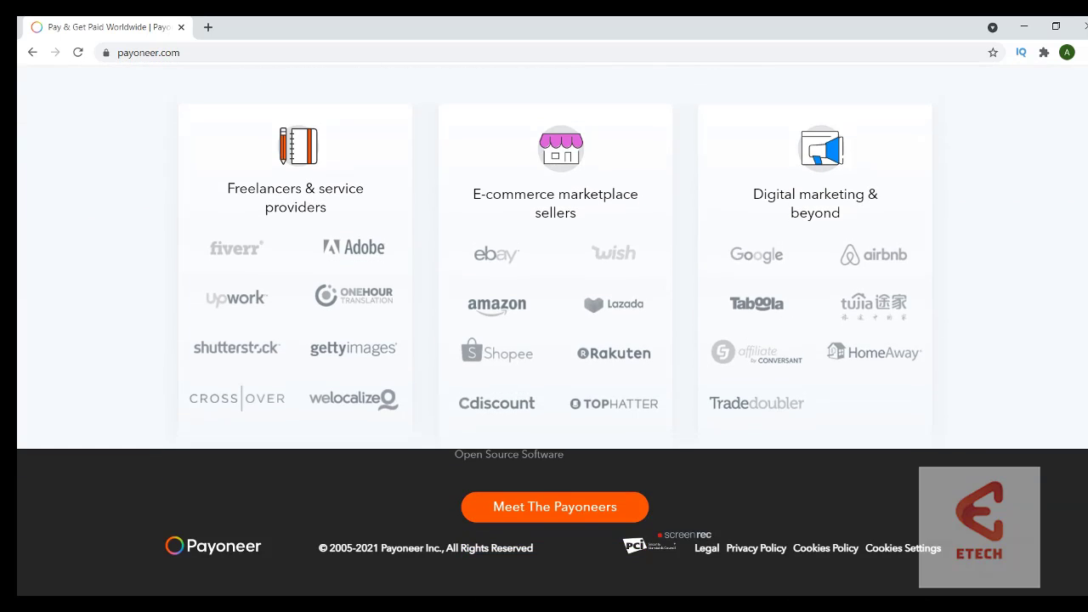
pyautogui.scroll(4, 552, 331)
pyautogui.scroll(6, 553, 331)
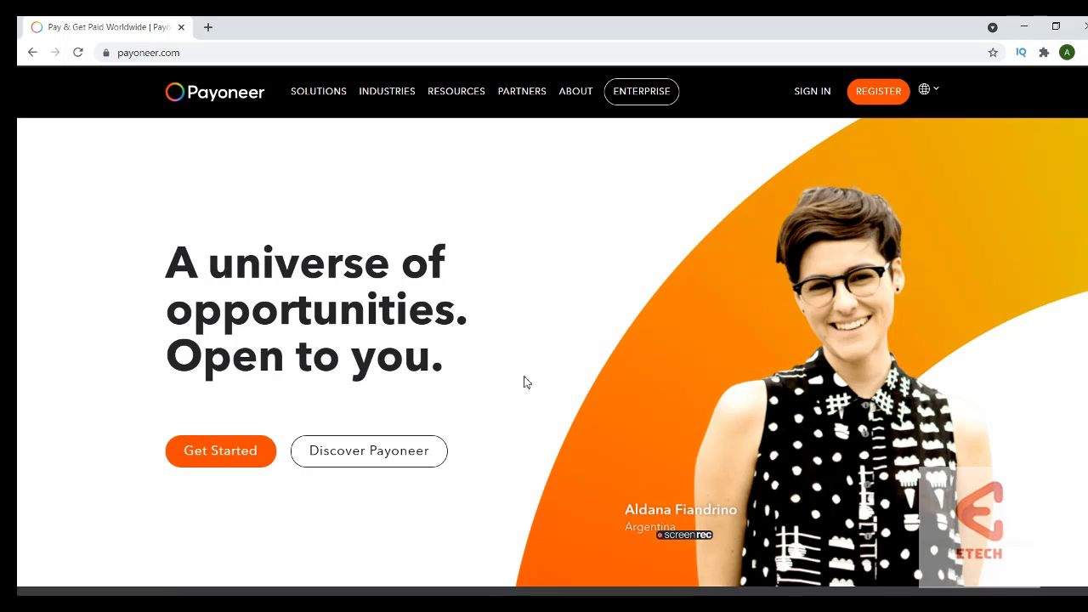
# - Start sign-up as 'Individual' looking to get paid by international clients or marketplaces
pyautogui.click(258, 461)
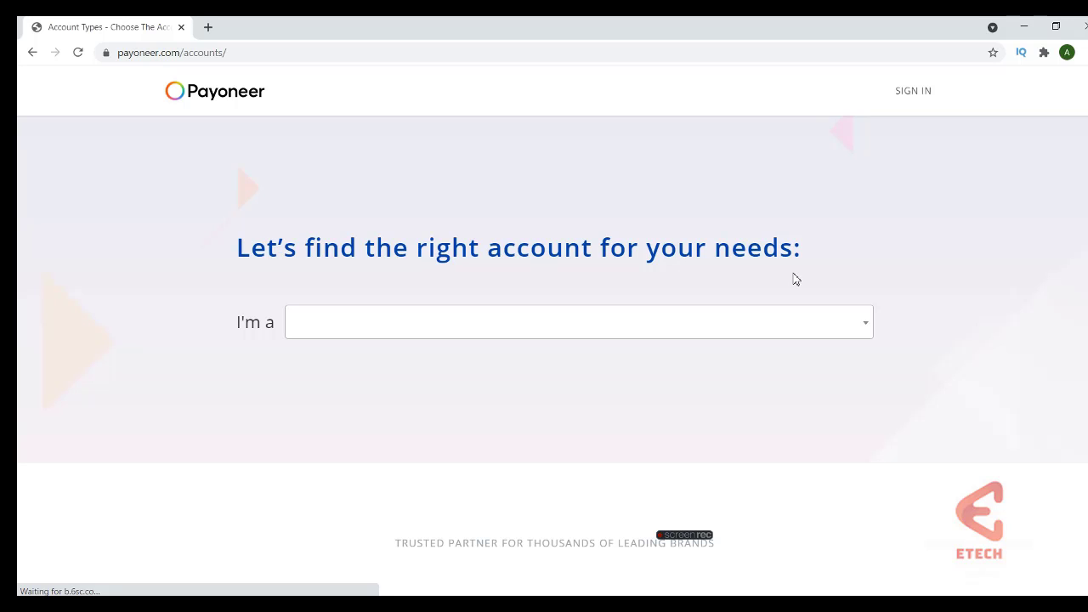
pyautogui.click(804, 323)
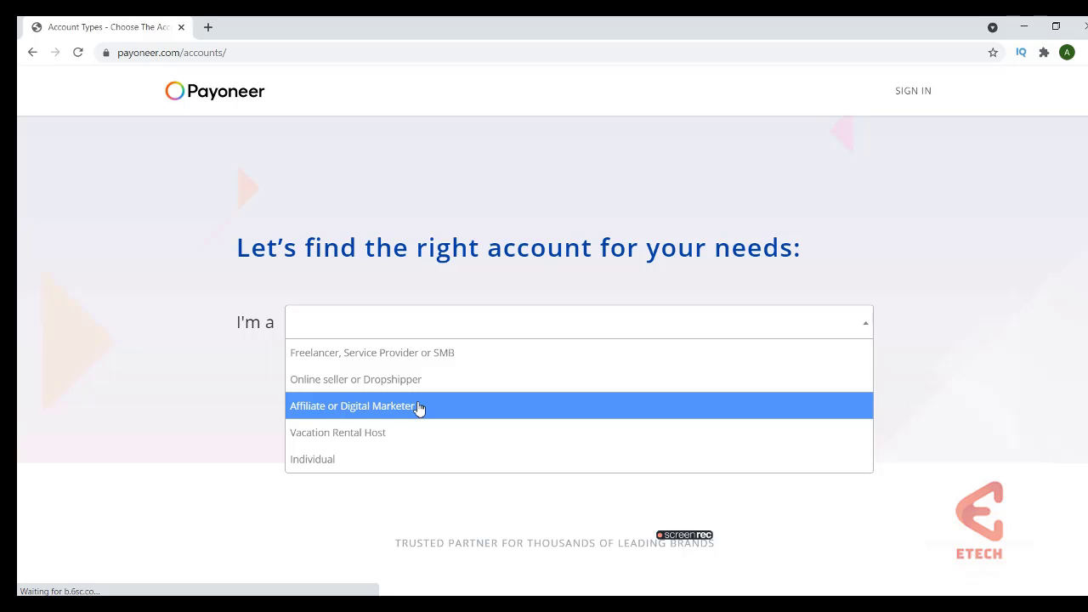
pyautogui.click(403, 464)
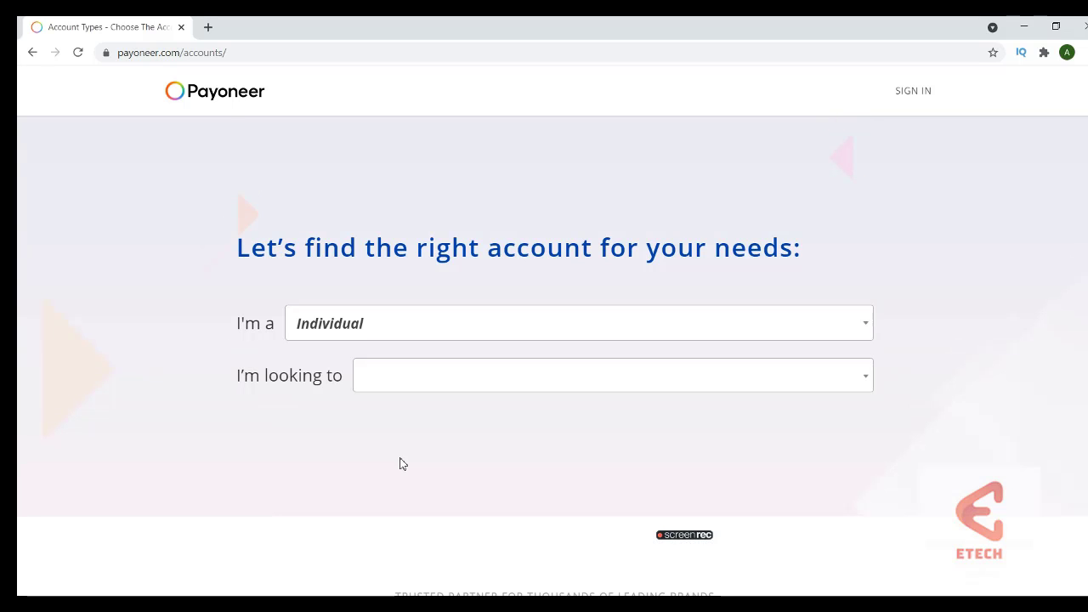
pyautogui.click(563, 383)
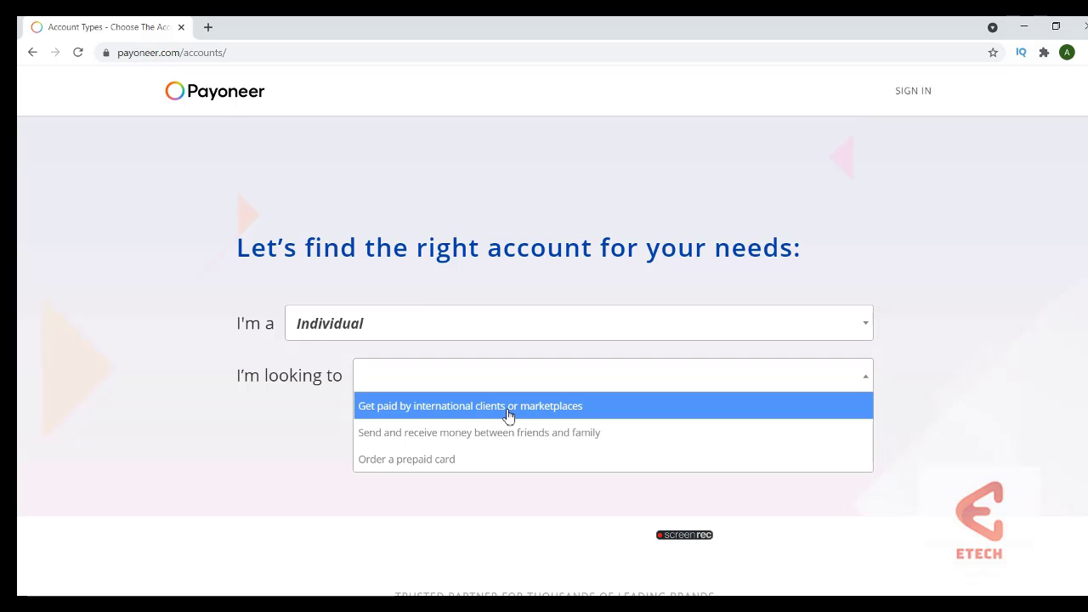
pyautogui.click(507, 408)
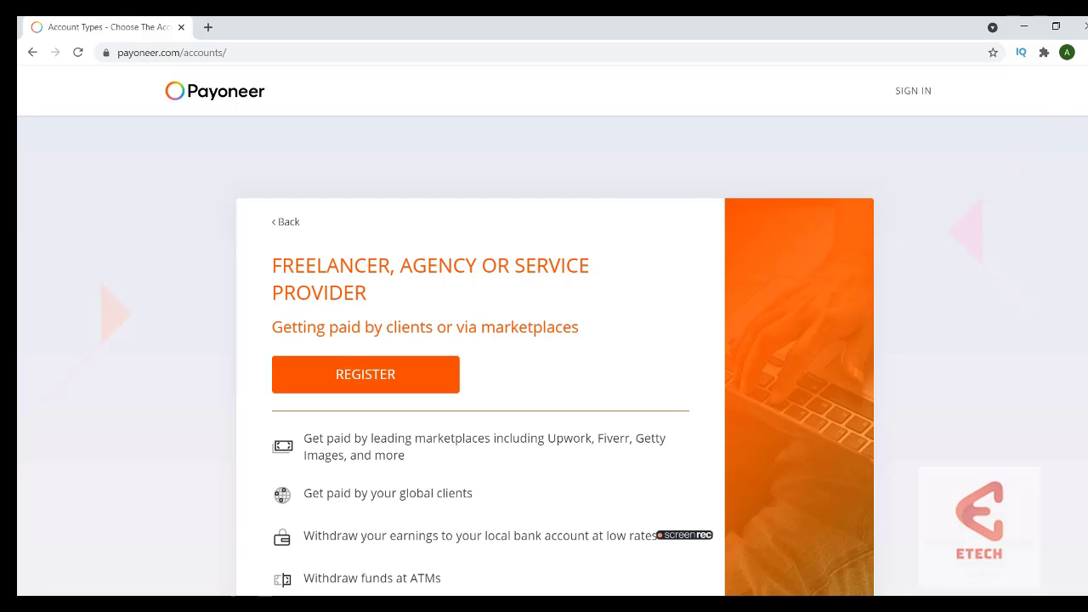
pyautogui.scroll(-1, 553, 340)
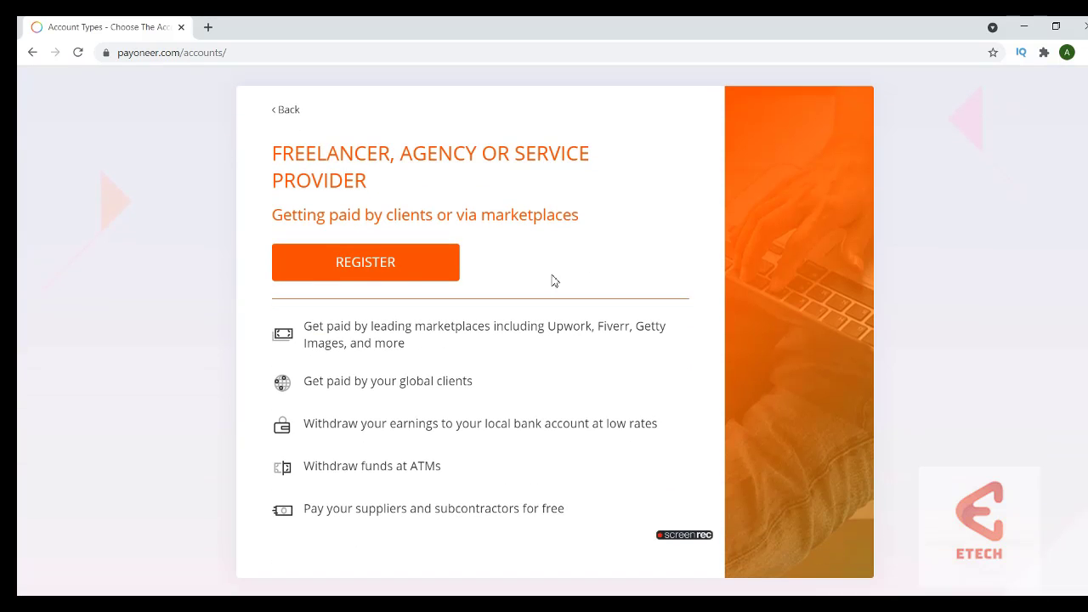
# - Register as an individual and enter the first and last name
pyautogui.click(371, 268)
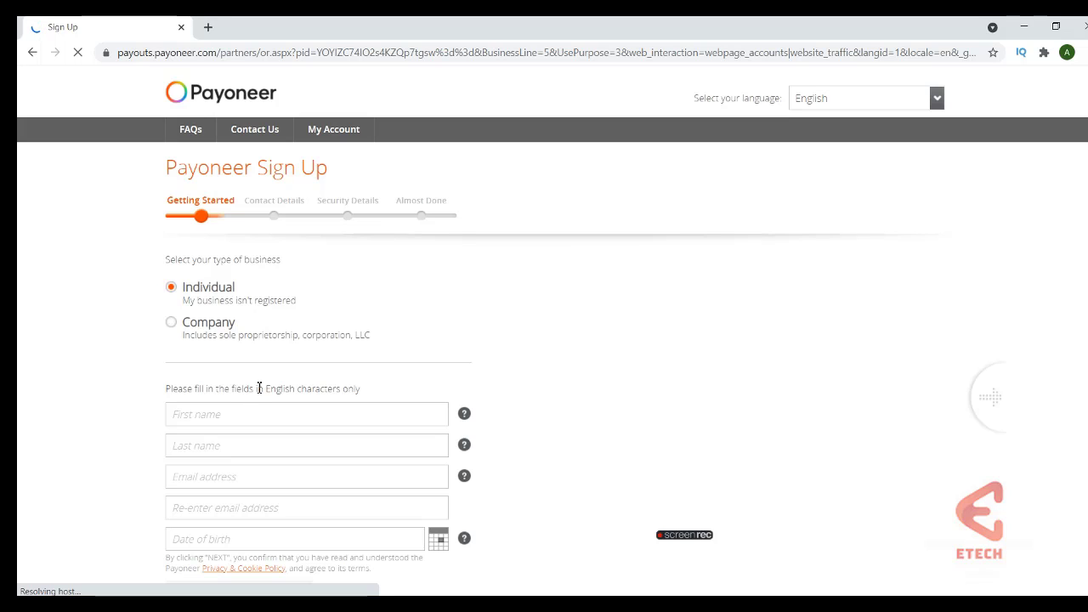
pyautogui.scroll(-2, 903, 286)
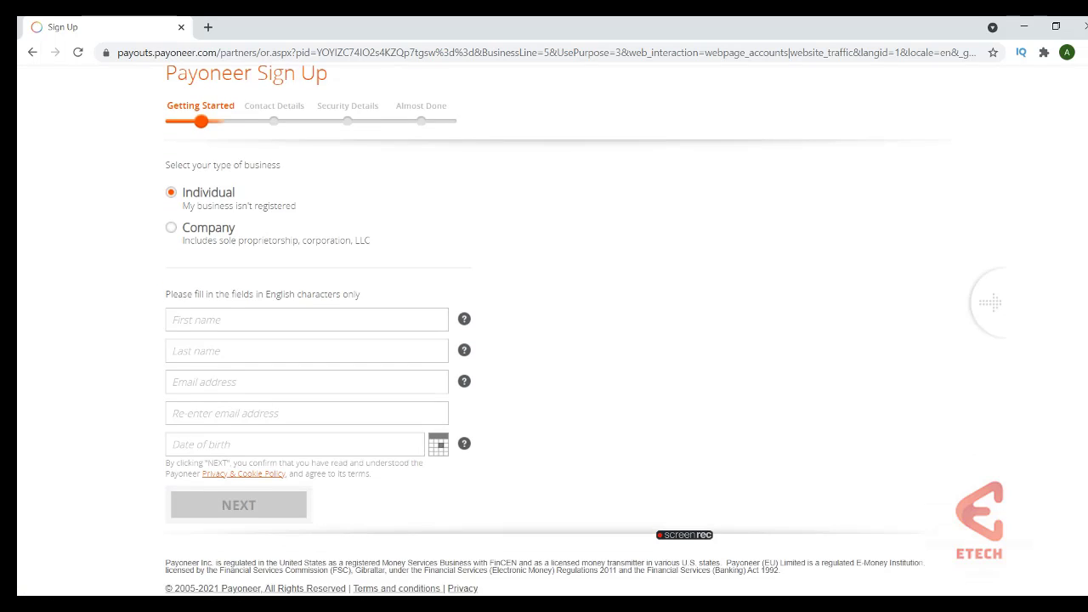
pyautogui.click(314, 306)
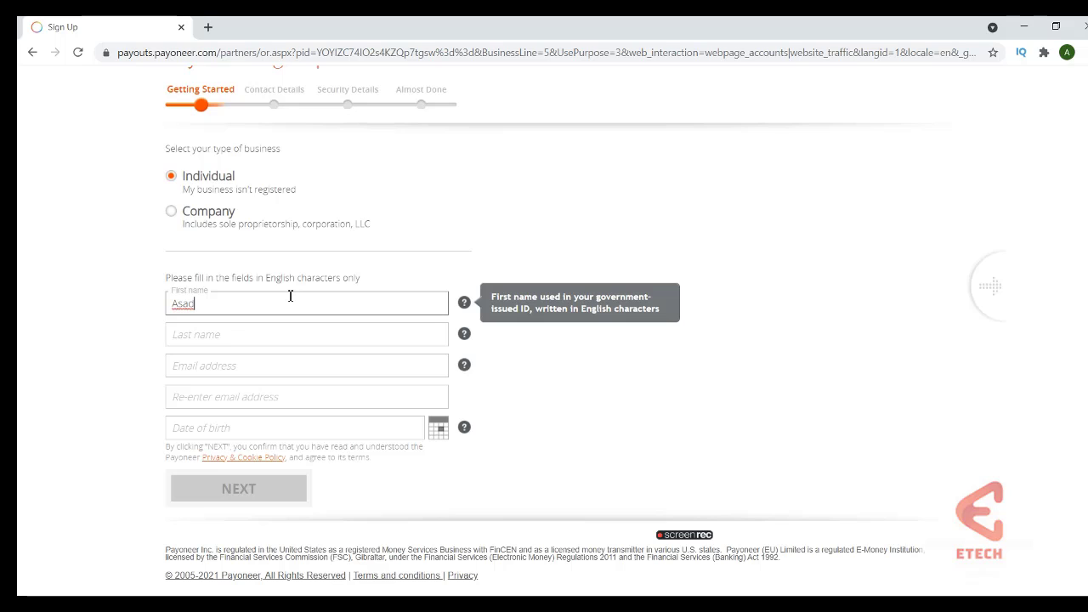
pyautogui.click(258, 333)
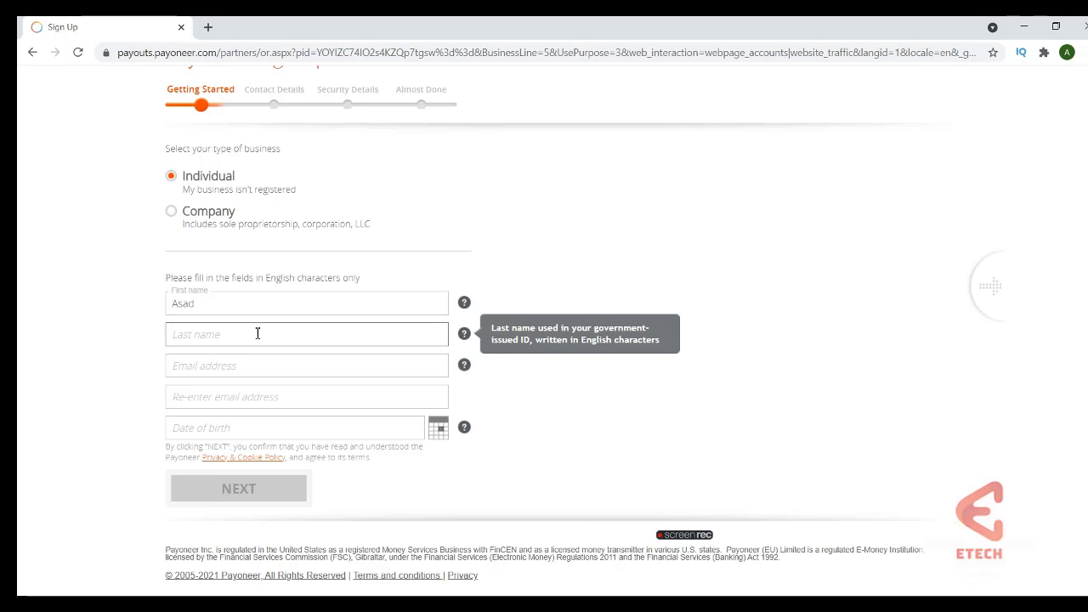
# - Enter the e-mail address and type it again in the Re-enter email field
pyautogui.click(199, 364)
pyautogui.write('R')
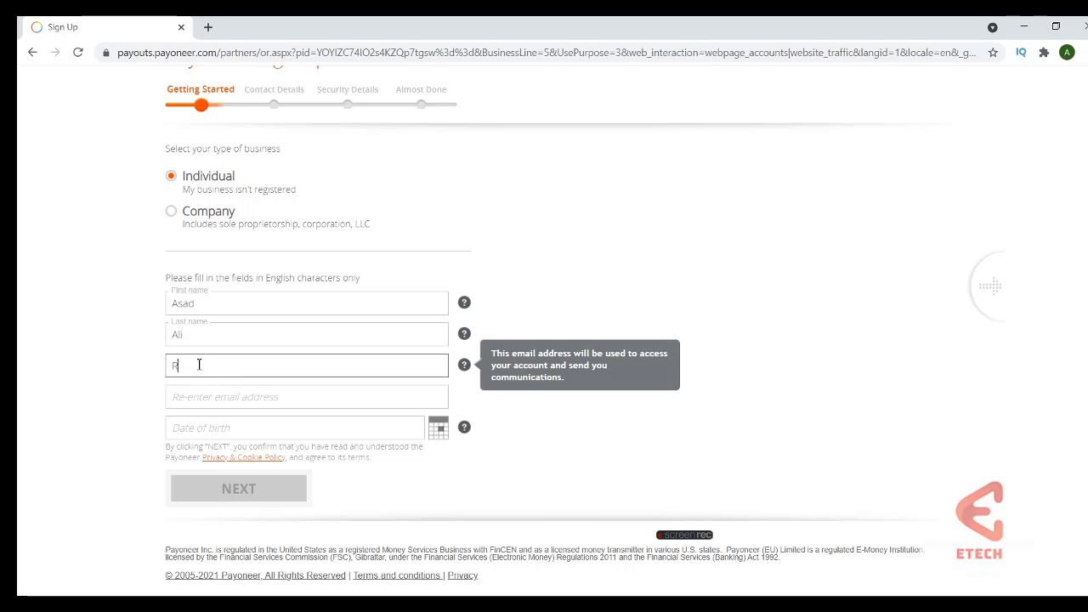
pyautogui.press('BackSpace')
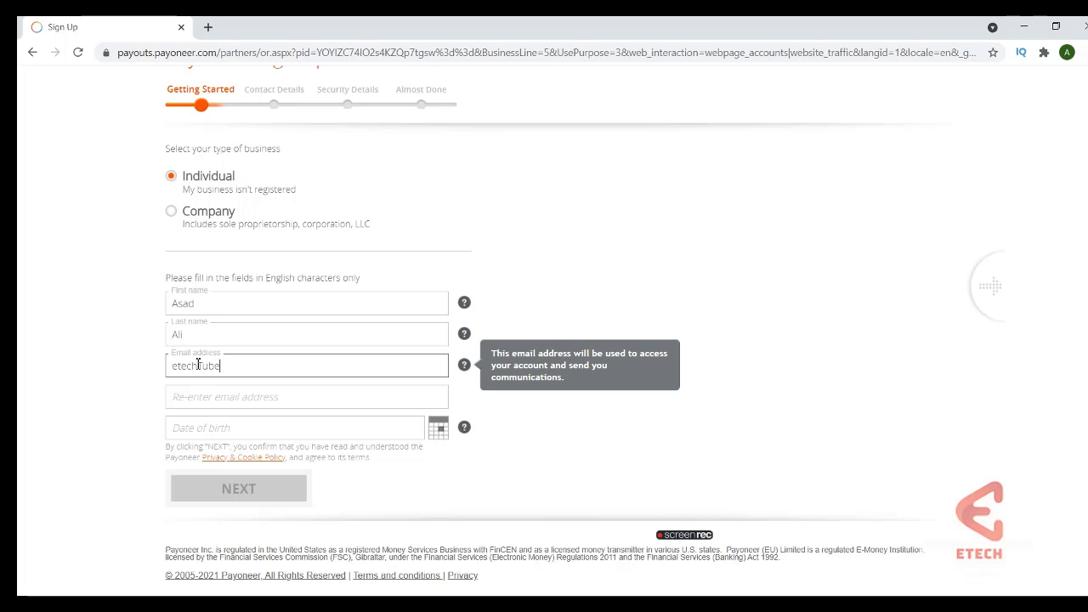
pyautogui.click(207, 391)
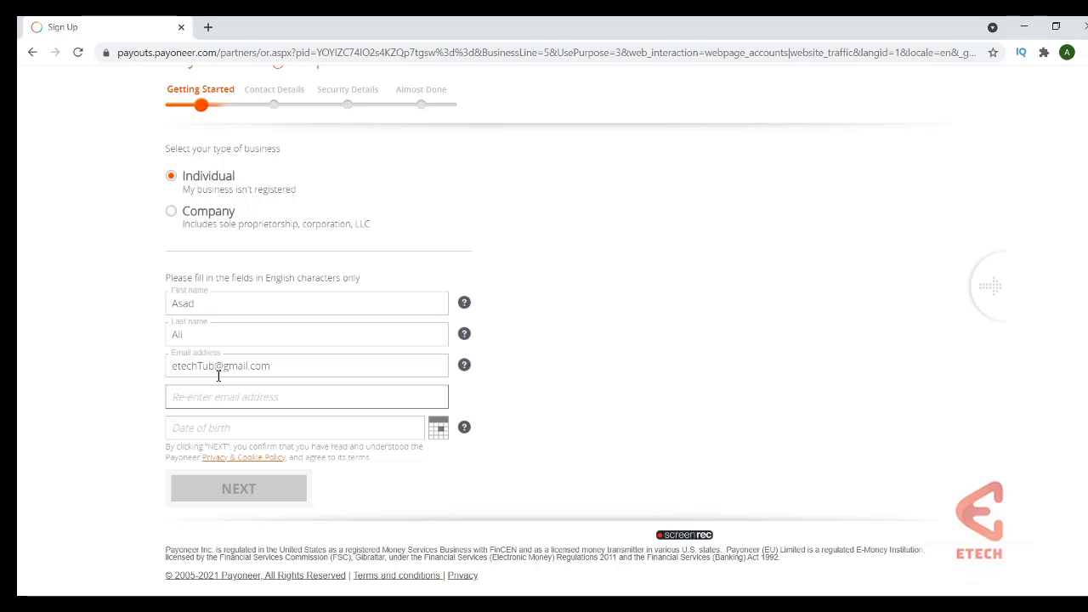
pyautogui.doubleClick(212, 366)
pyautogui.hotkey('ctrl', 'c')
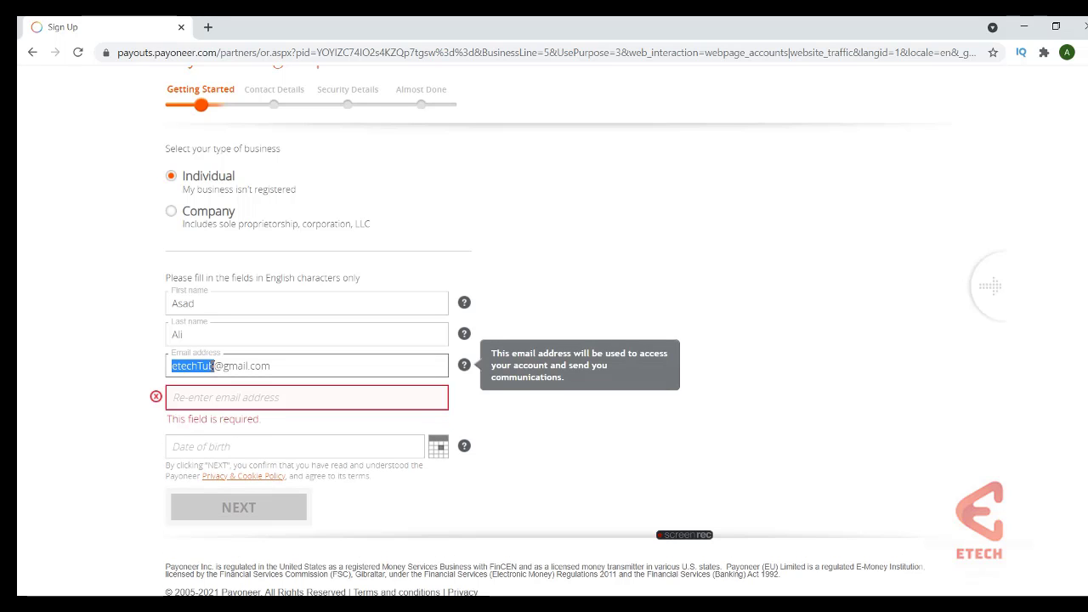
pyautogui.click(226, 408)
pyautogui.hotkey('ctrl', 'v')
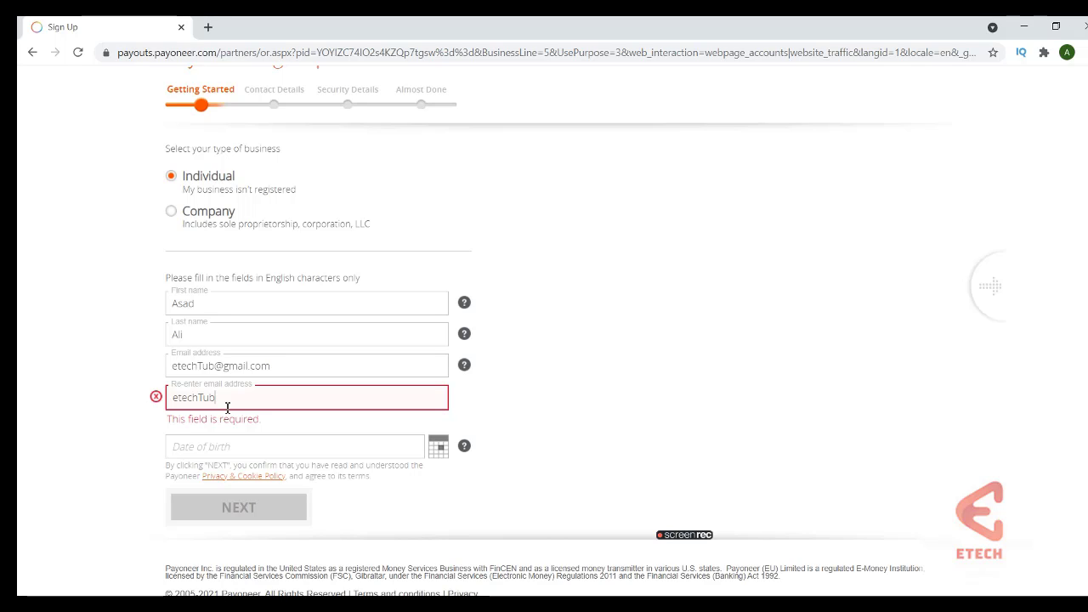
pyautogui.write('@gmail.com')
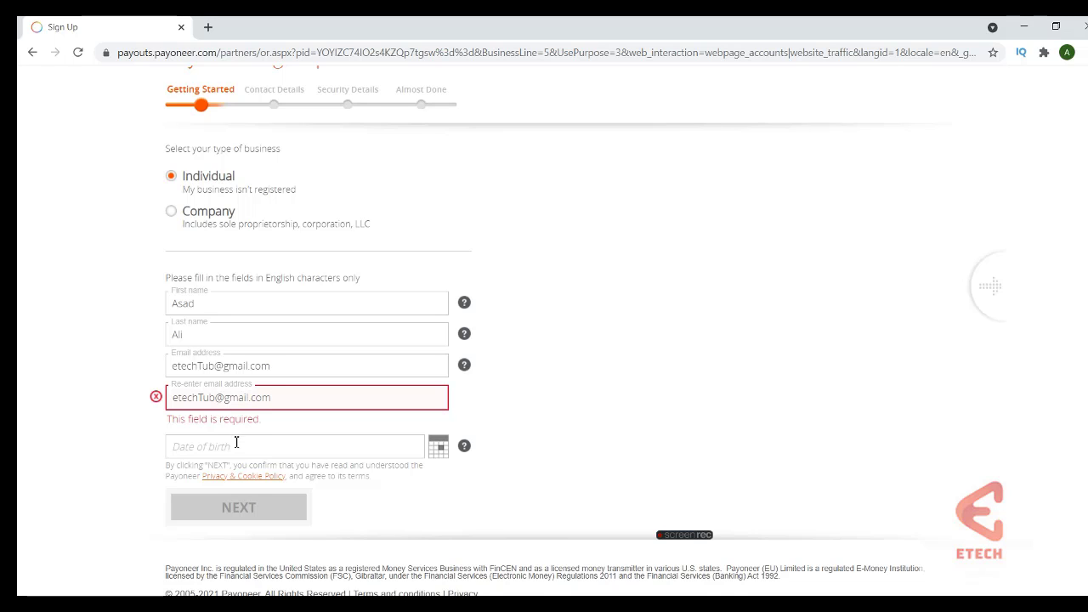
# - Pick the date of birth from the calendar's year and month lists
pyautogui.click(236, 442)
pyautogui.click(292, 463)
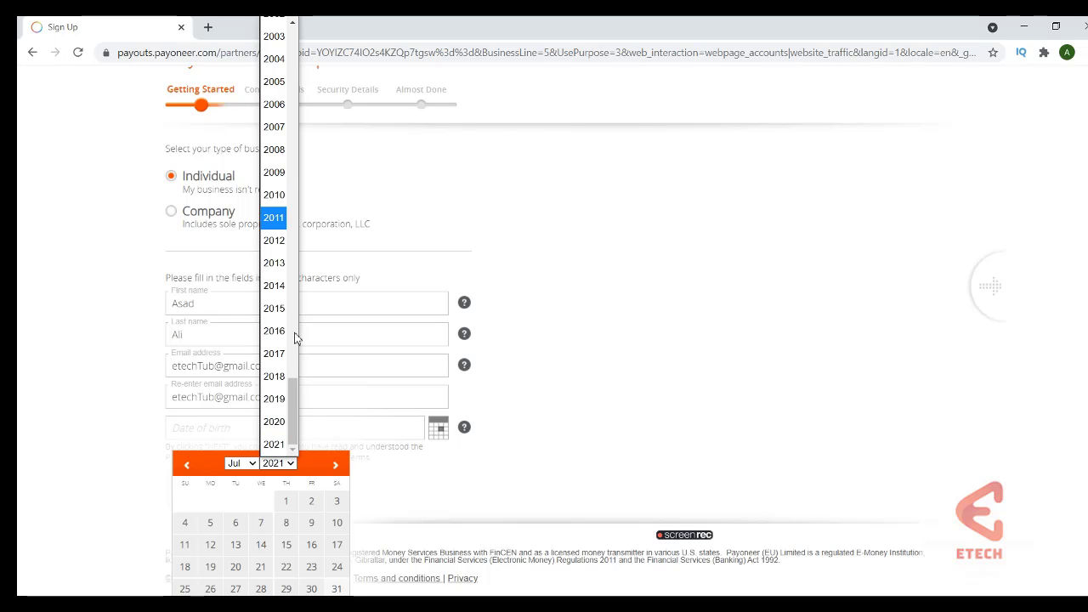
pyautogui.moveTo(294, 414); pyautogui.dragTo(296, 362)
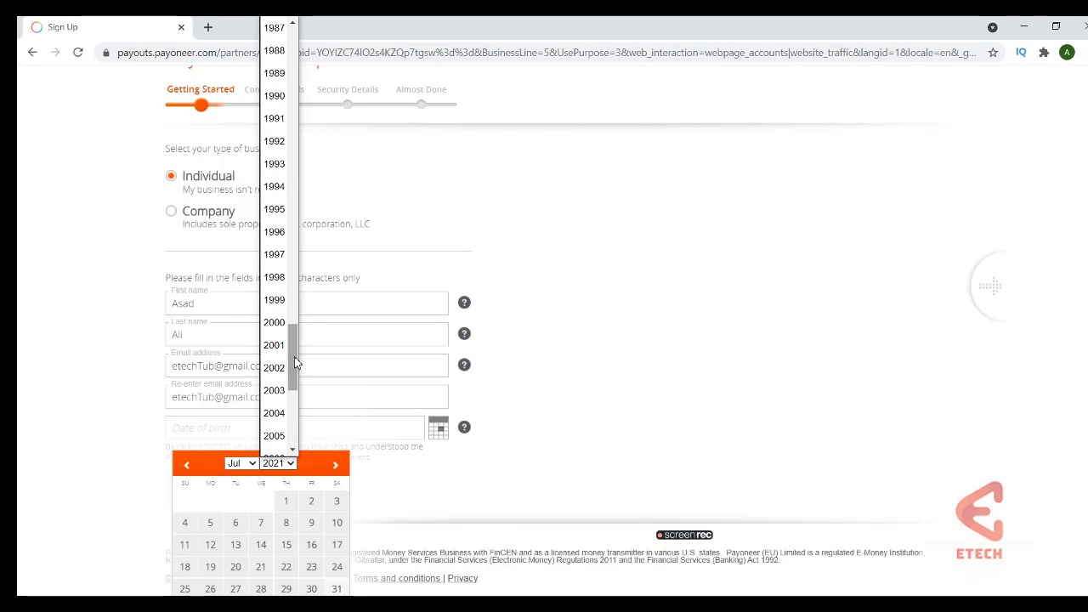
pyautogui.click(285, 54)
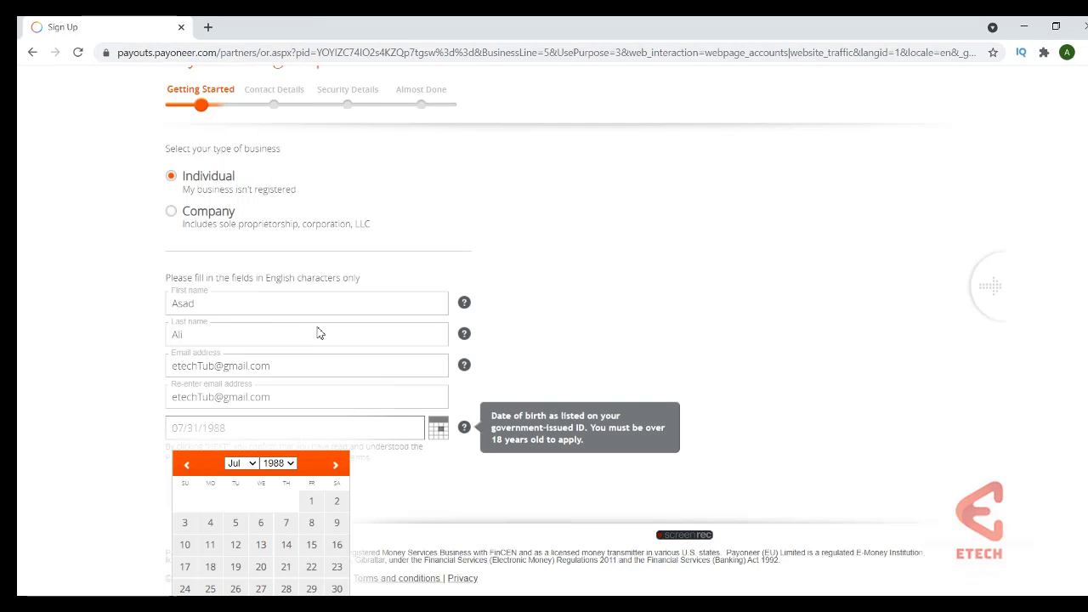
pyautogui.click(251, 469)
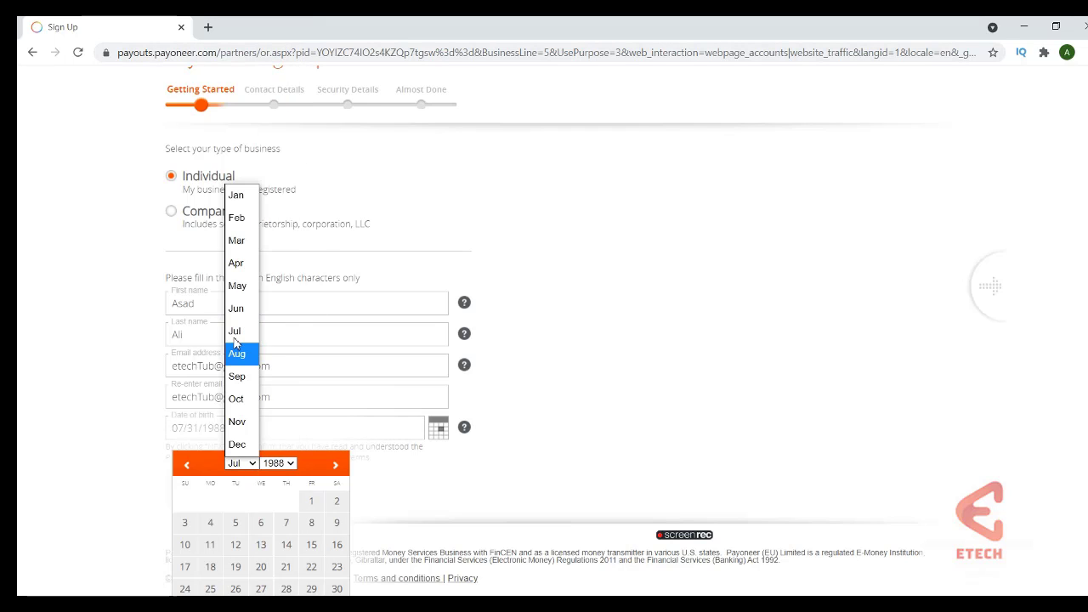
pyautogui.click(236, 263)
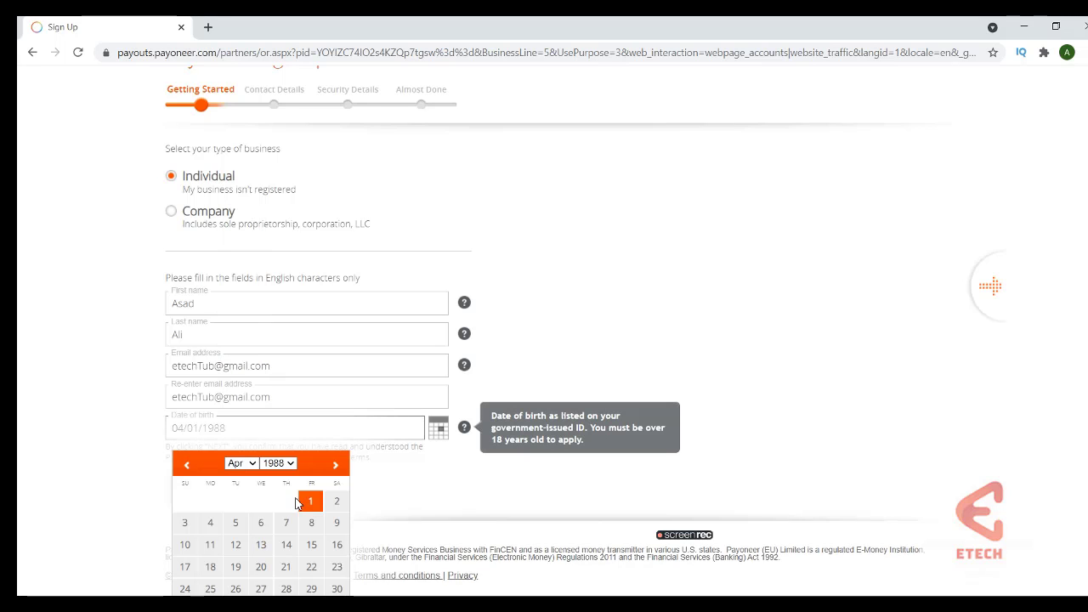
pyautogui.click(264, 545)
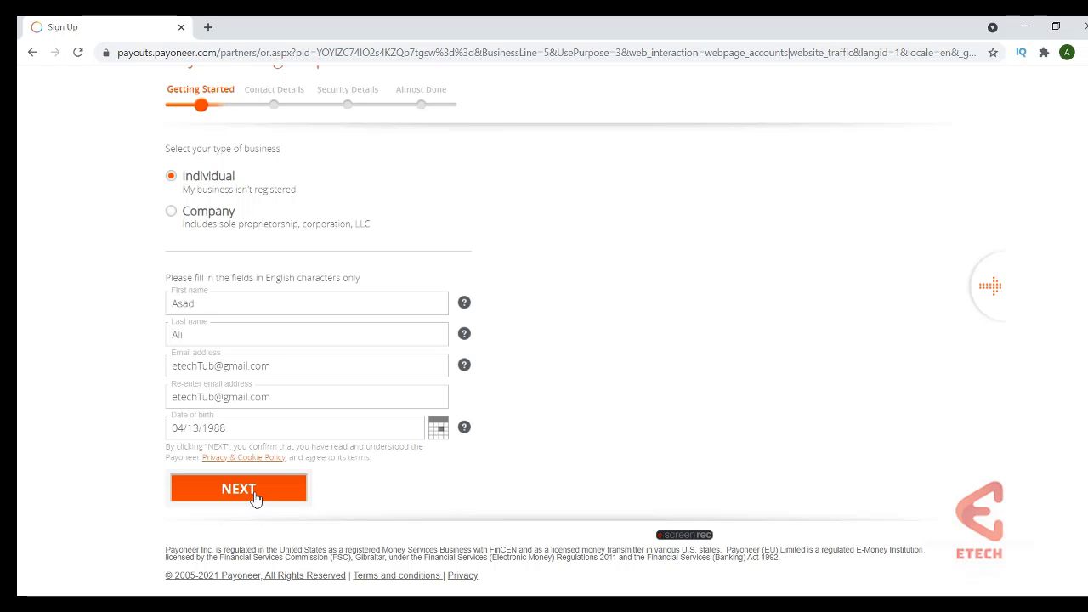
# - Submit Getting Started, then fill in the street address, city, postal code and mobile number
pyautogui.click(253, 492)
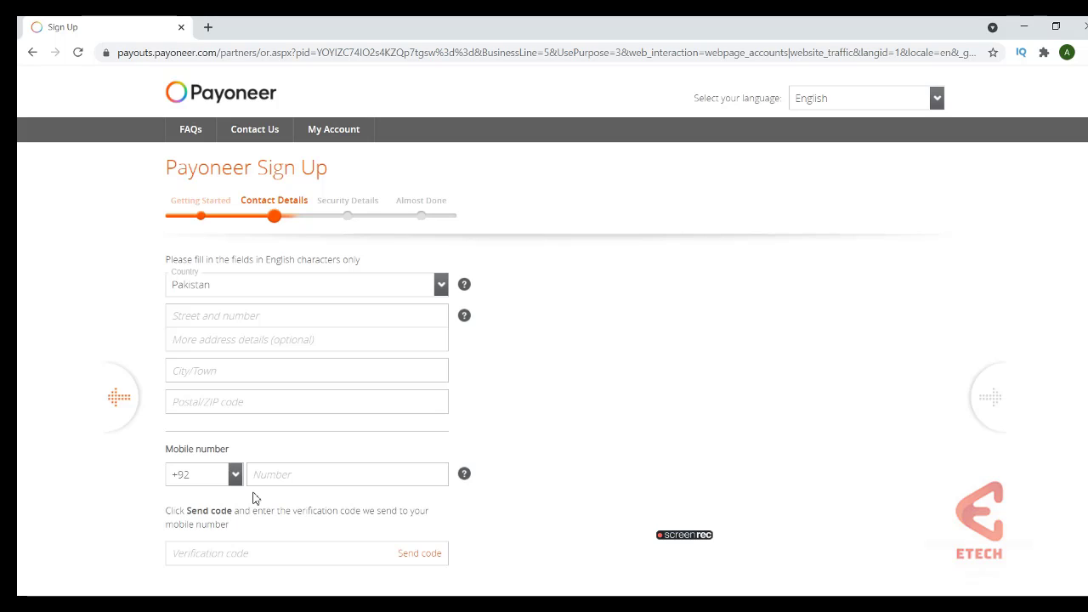
pyautogui.click(234, 319)
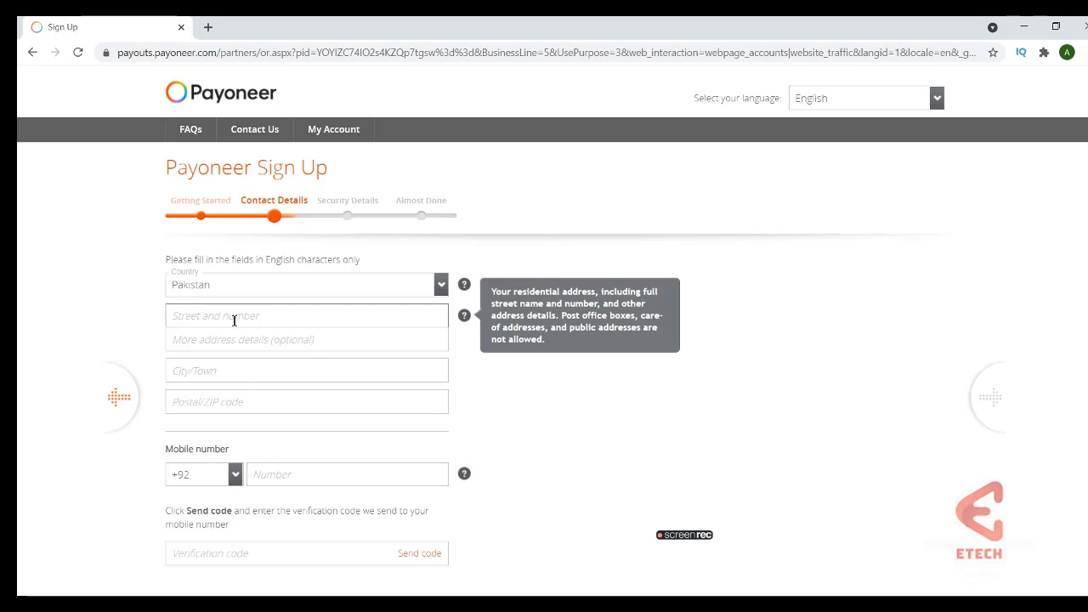
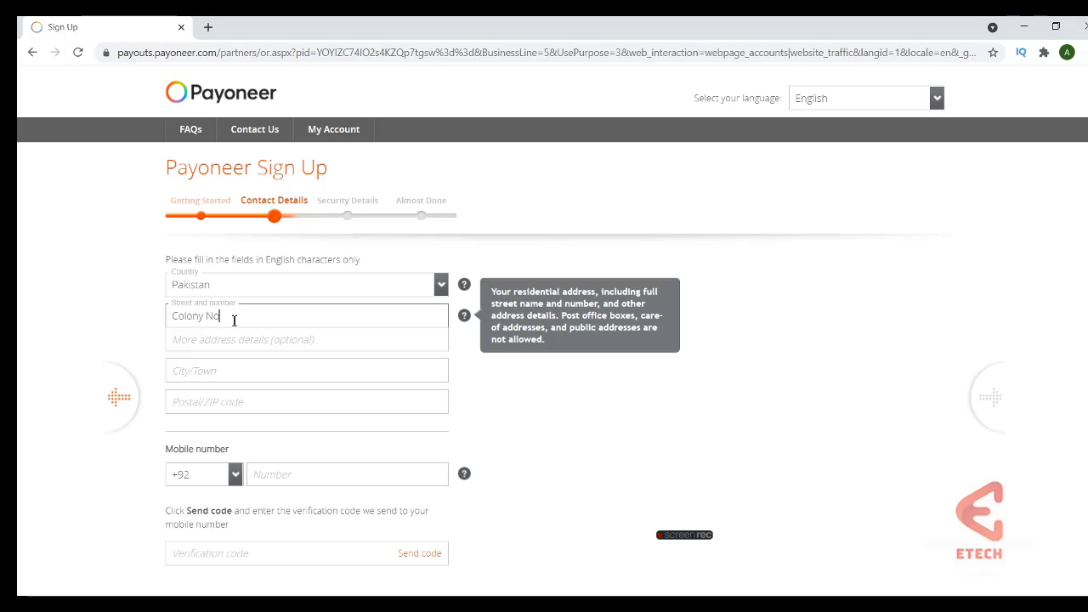
pyautogui.click(232, 365)
pyautogui.write('K')
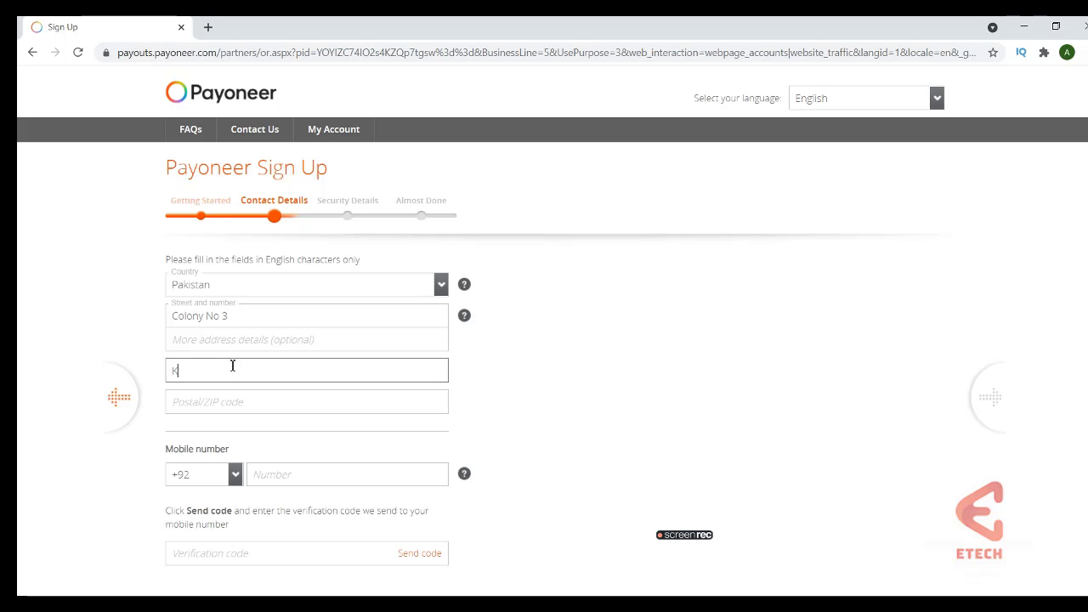
pyautogui.write('hanewal')
pyautogui.click(212, 403)
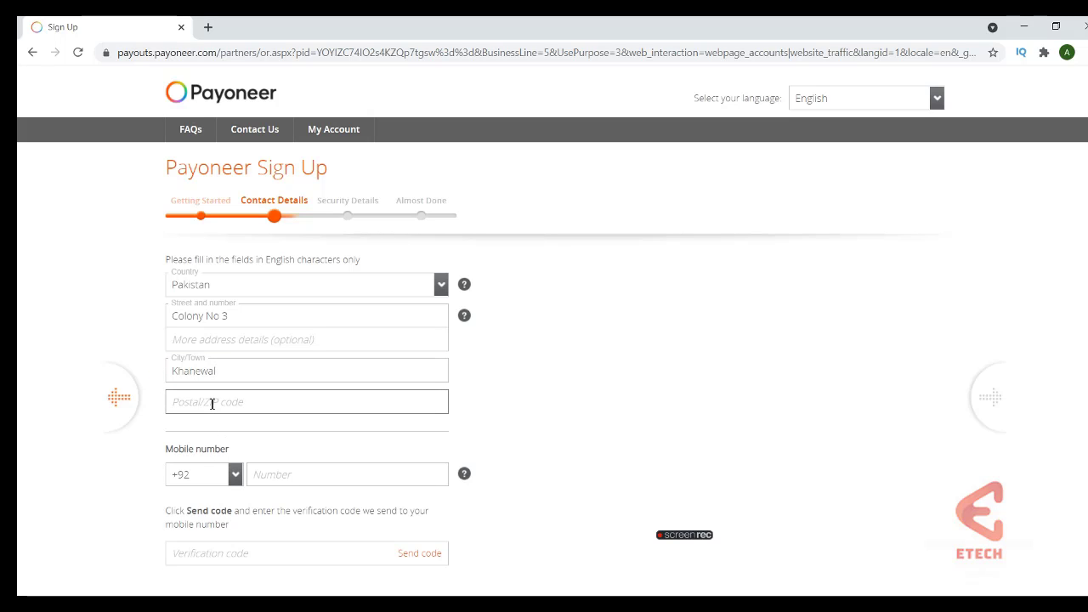
pyautogui.write('58150')
pyautogui.click(272, 473)
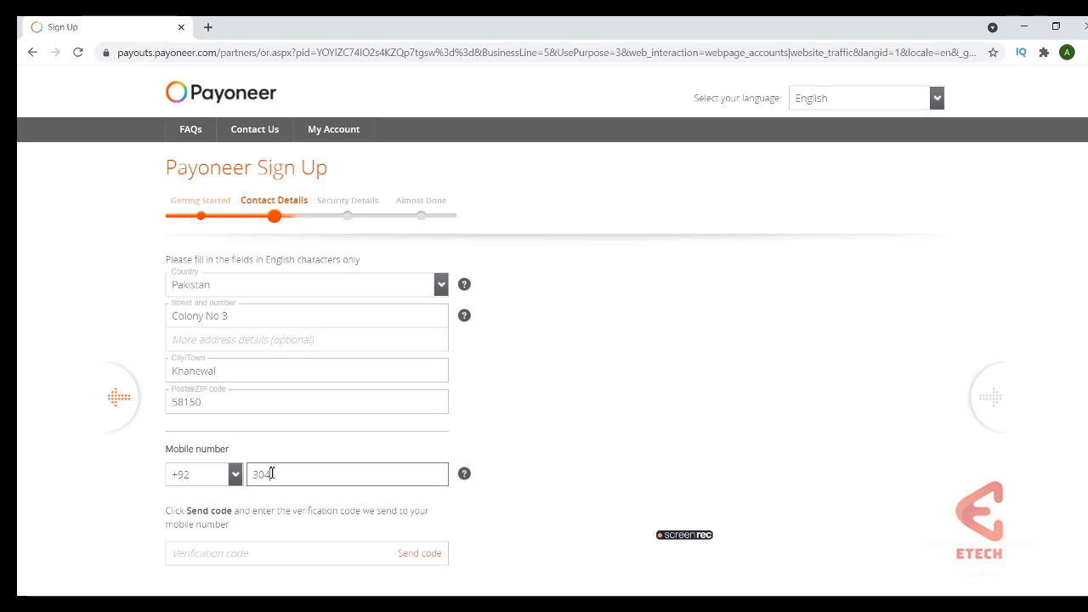
# - Request the SMS verification code, enter the received code and submit the contact details
pyautogui.click(427, 560)
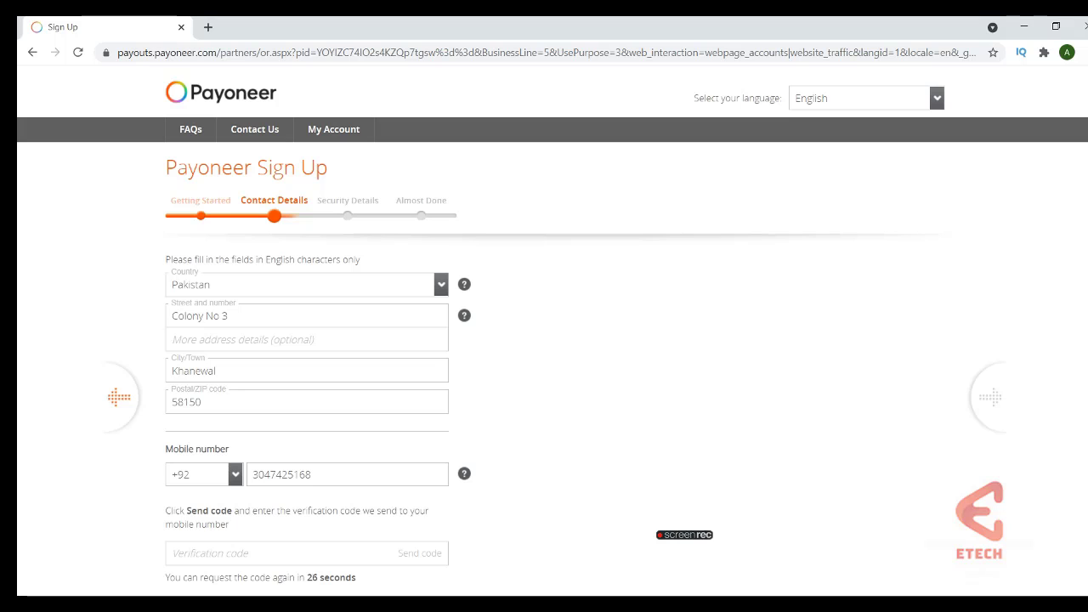
pyautogui.scroll(-2, 552, 327)
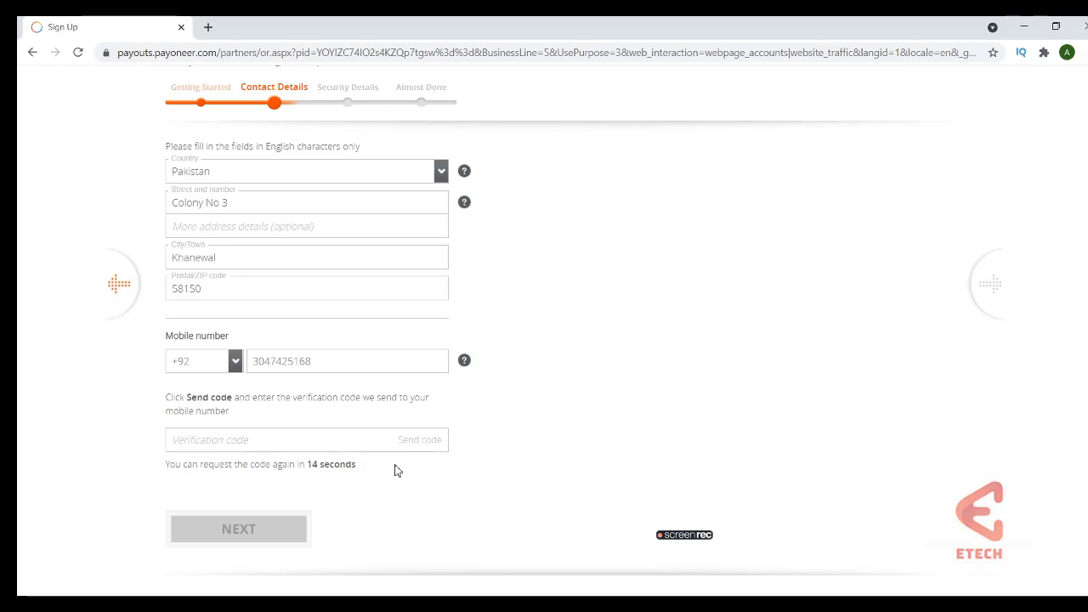
pyautogui.click(318, 435)
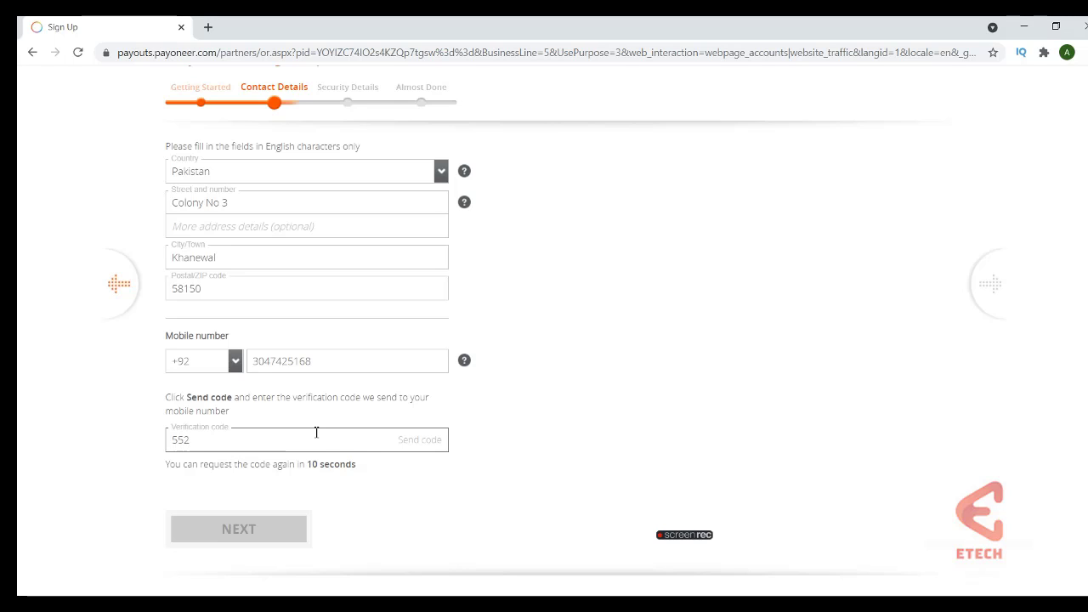
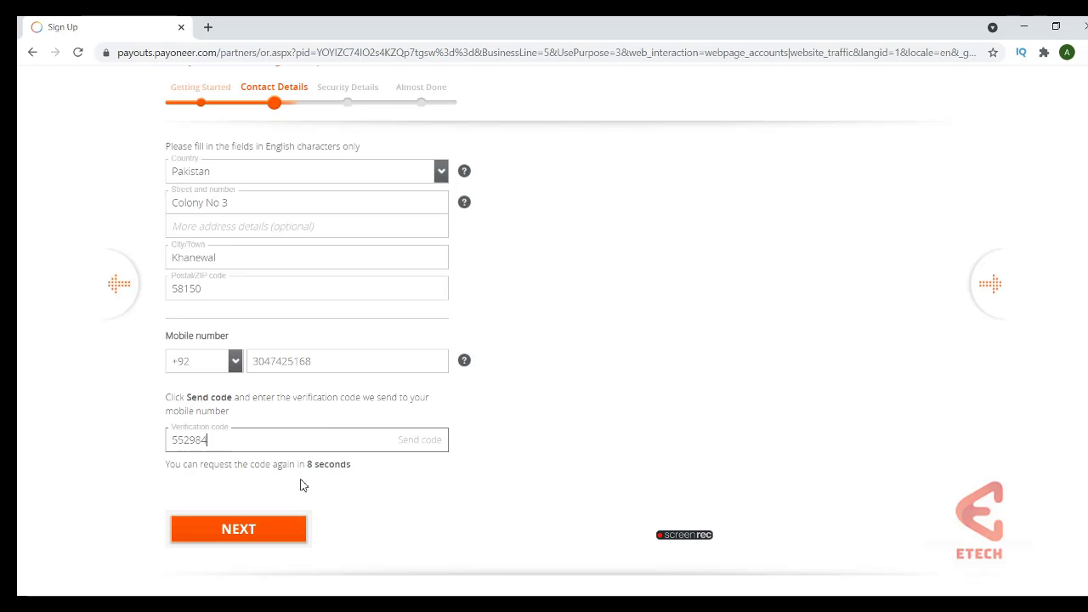
pyautogui.click(279, 525)
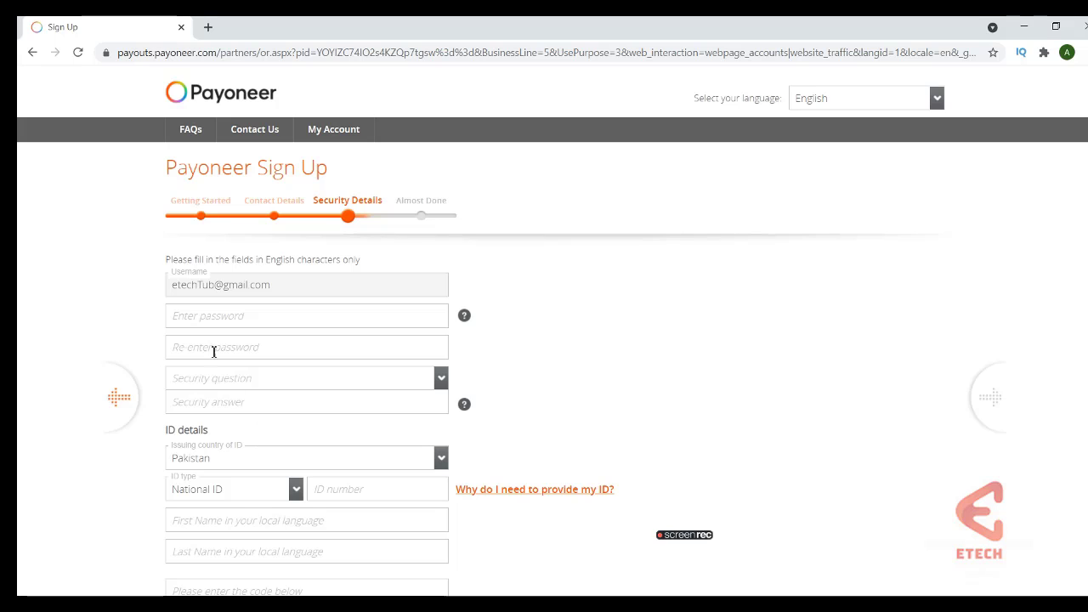
# - Type the account password and re-enter it to confirm
pyautogui.click(209, 321)
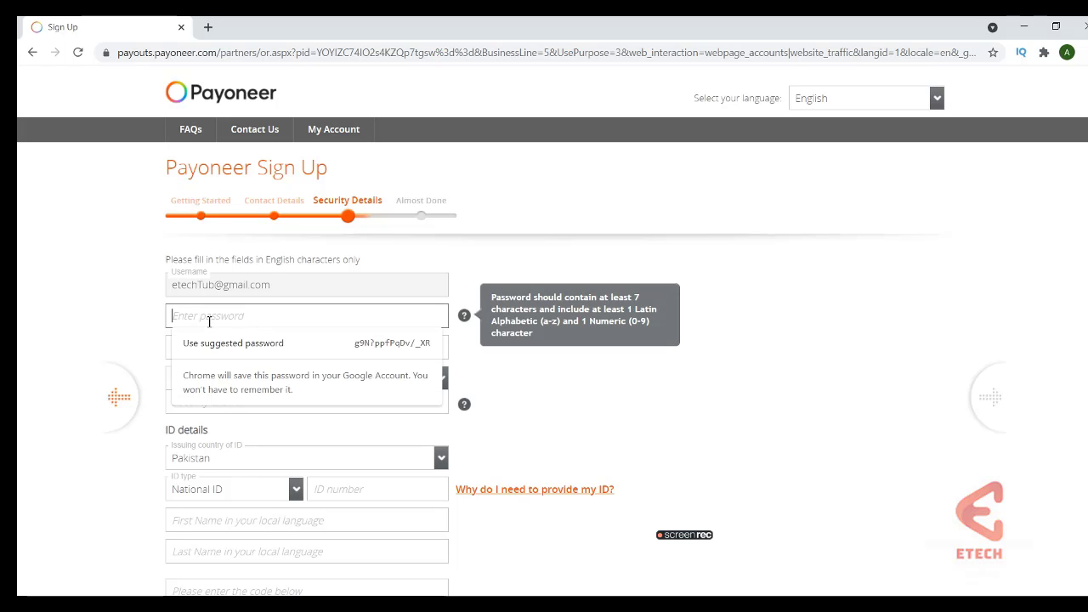
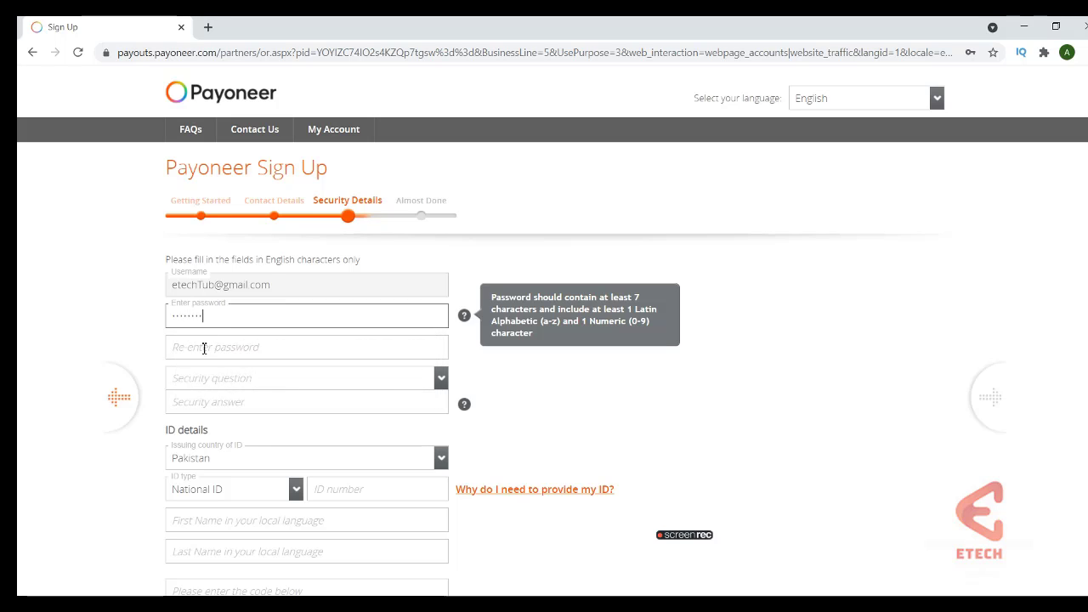
pyautogui.click(204, 348)
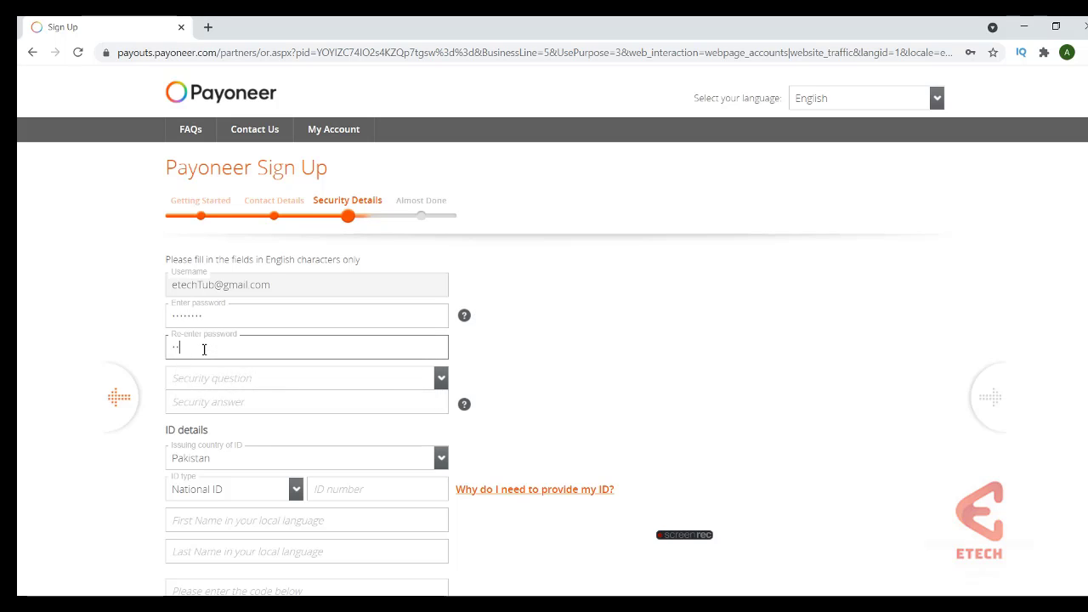
# - Choose 'Which high school did you attend?' as the security question and type the answer
pyautogui.click(243, 384)
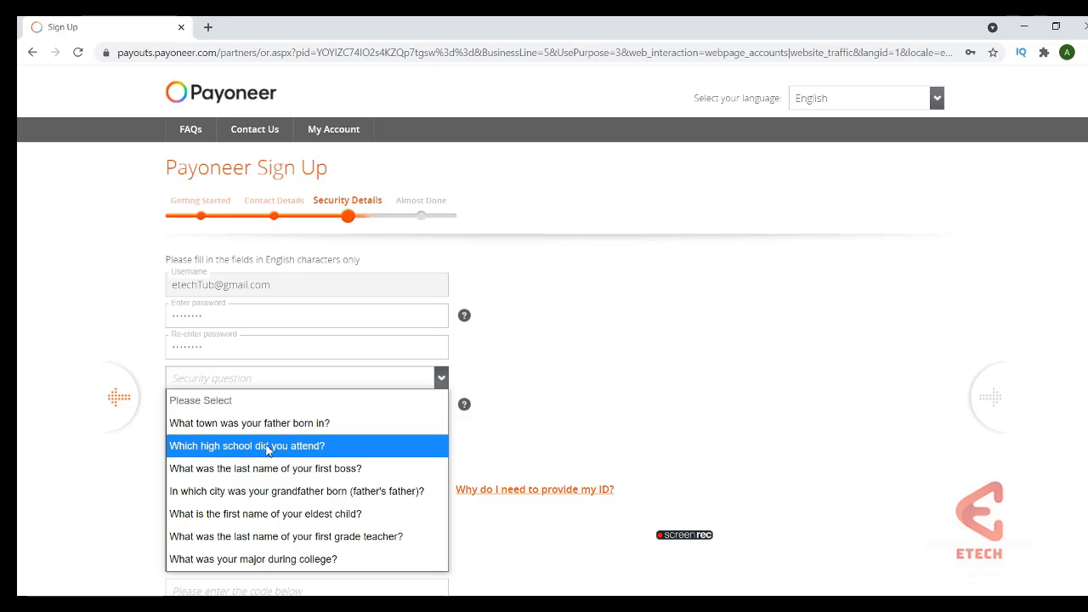
pyautogui.click(270, 449)
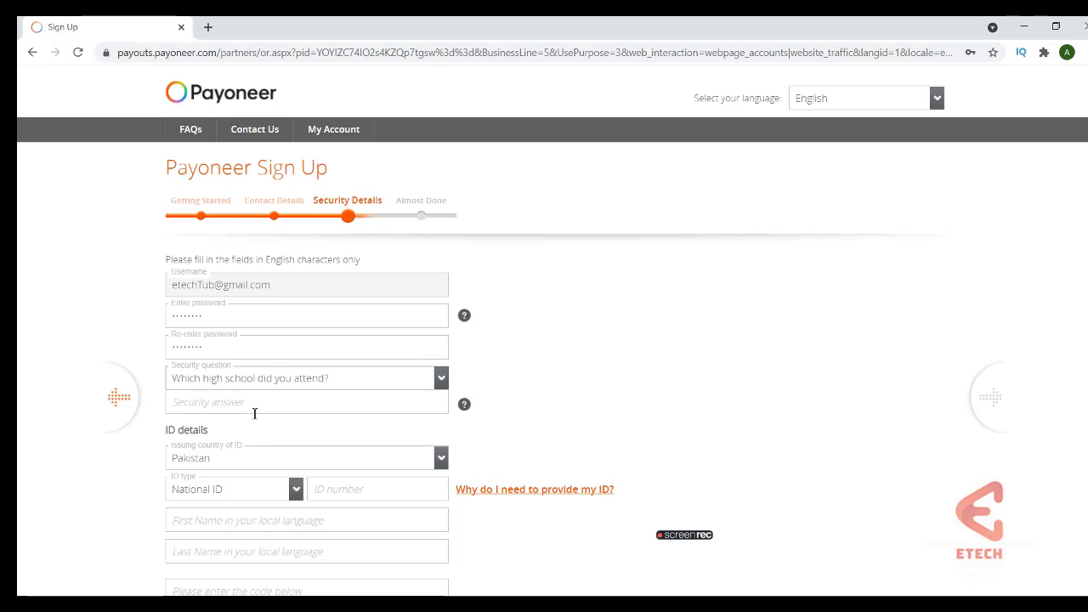
pyautogui.click(255, 412)
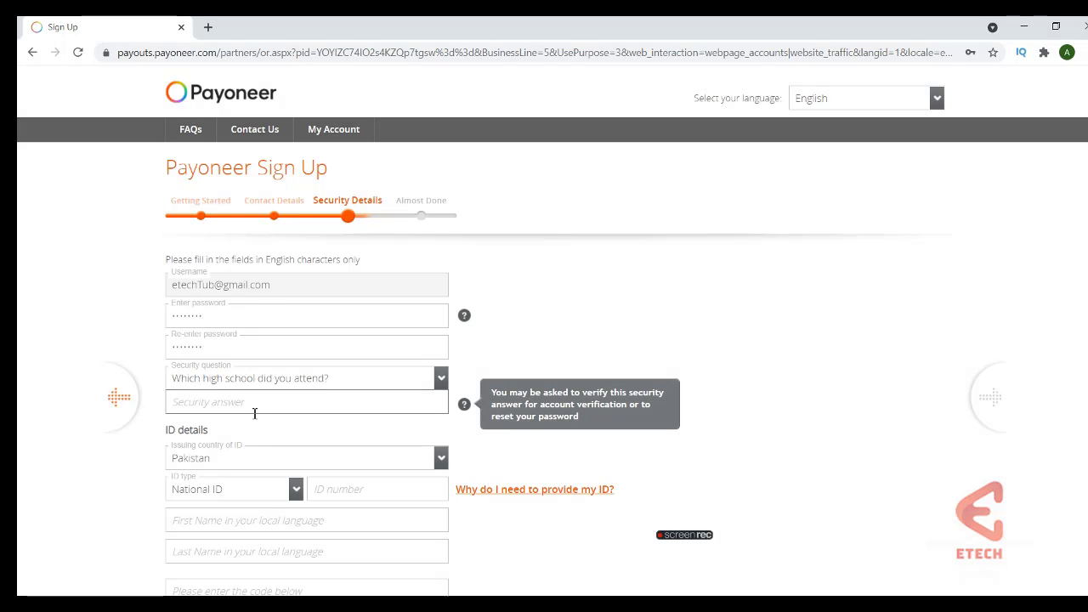
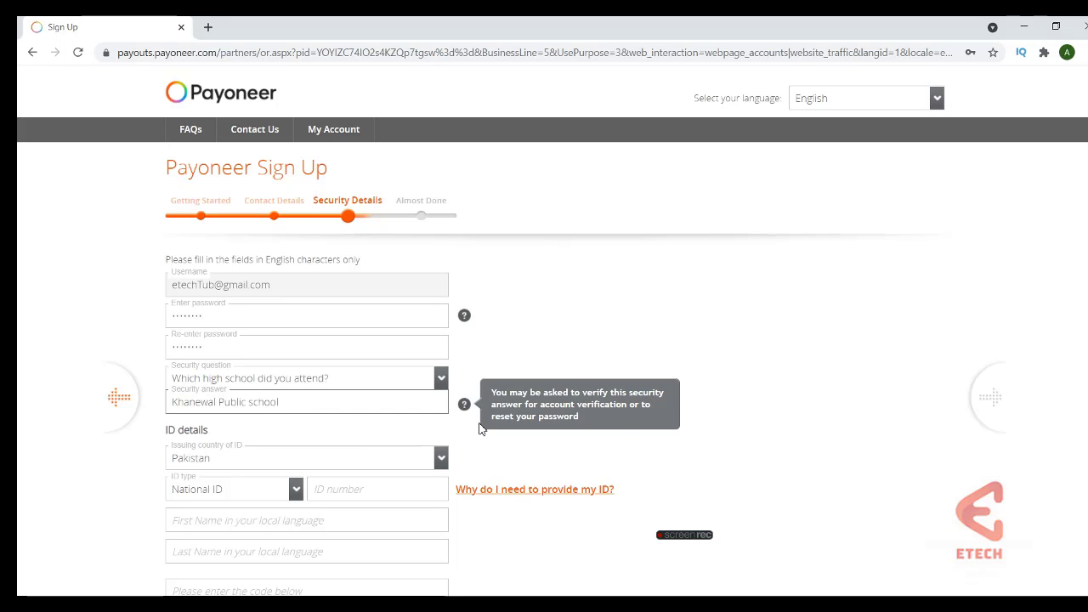
pyautogui.scroll(-3, 689, 316)
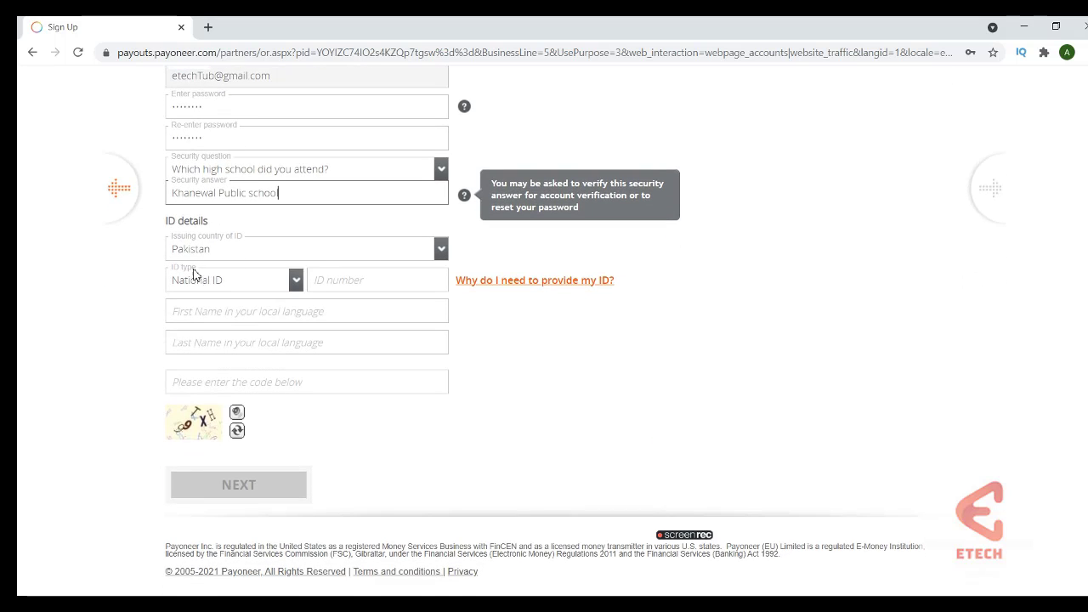
# - Enter the national ID number, then go to the local-language First Name field
pyautogui.click(330, 280)
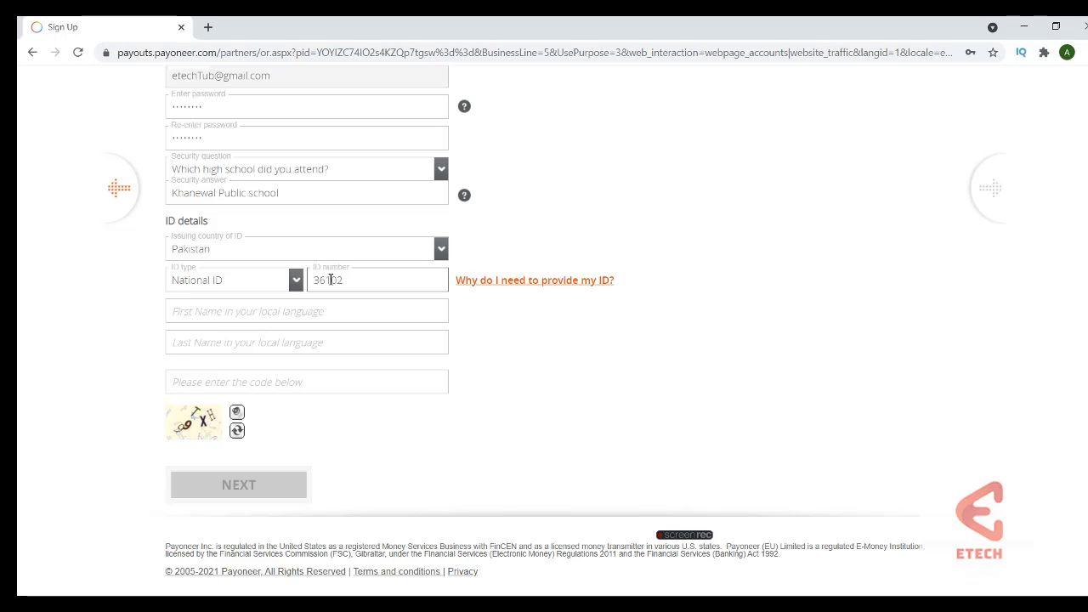
pyautogui.click(275, 316)
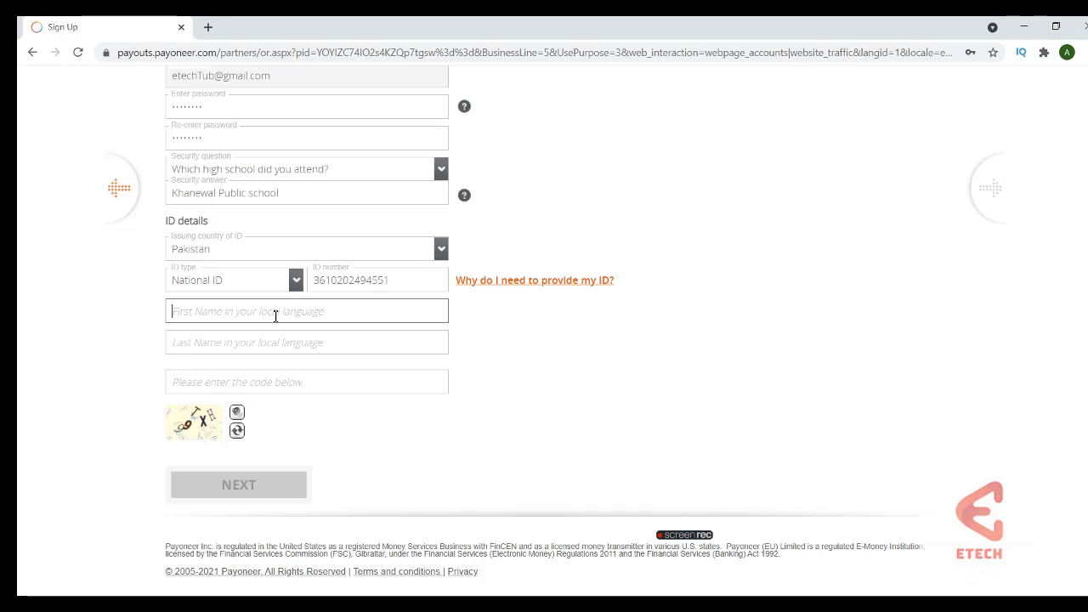
# - Open Google Translate in a new browser tab
pyautogui.click(207, 26)
pyautogui.click(214, 51)
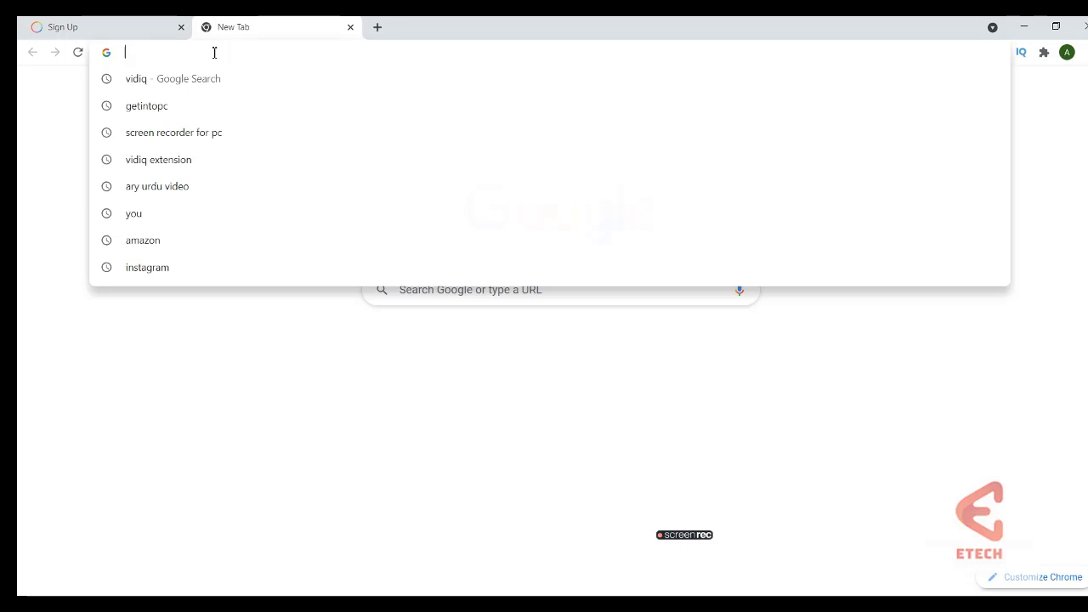
pyautogui.write('goole')
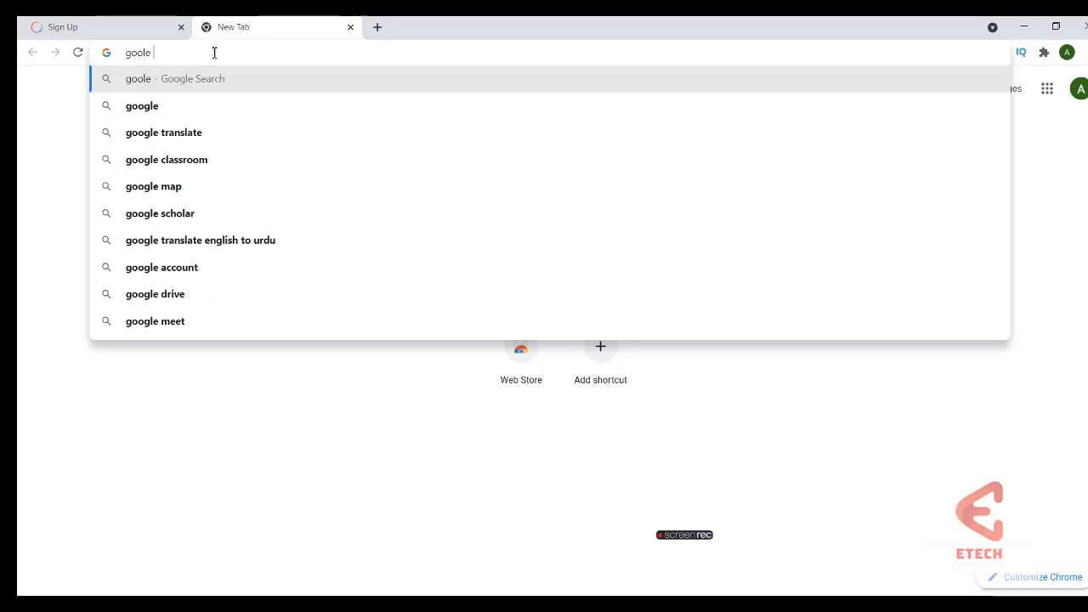
pyautogui.click(185, 146)
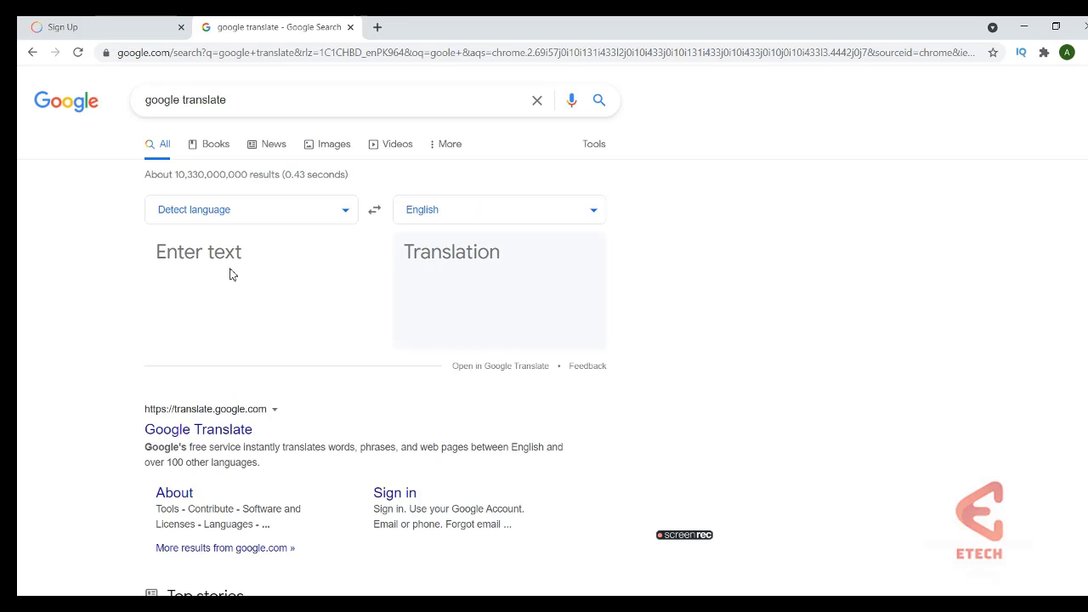
# - Set the target language to Urdu, translate the first name and copy the result
pyautogui.click(452, 219)
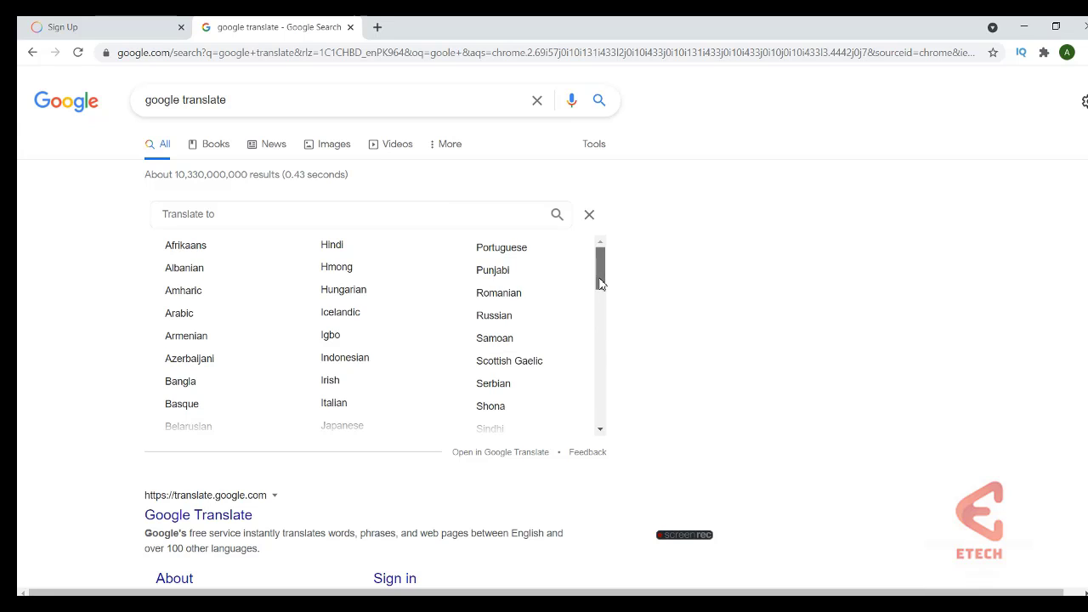
pyautogui.moveTo(600, 283); pyautogui.dragTo(600, 399)
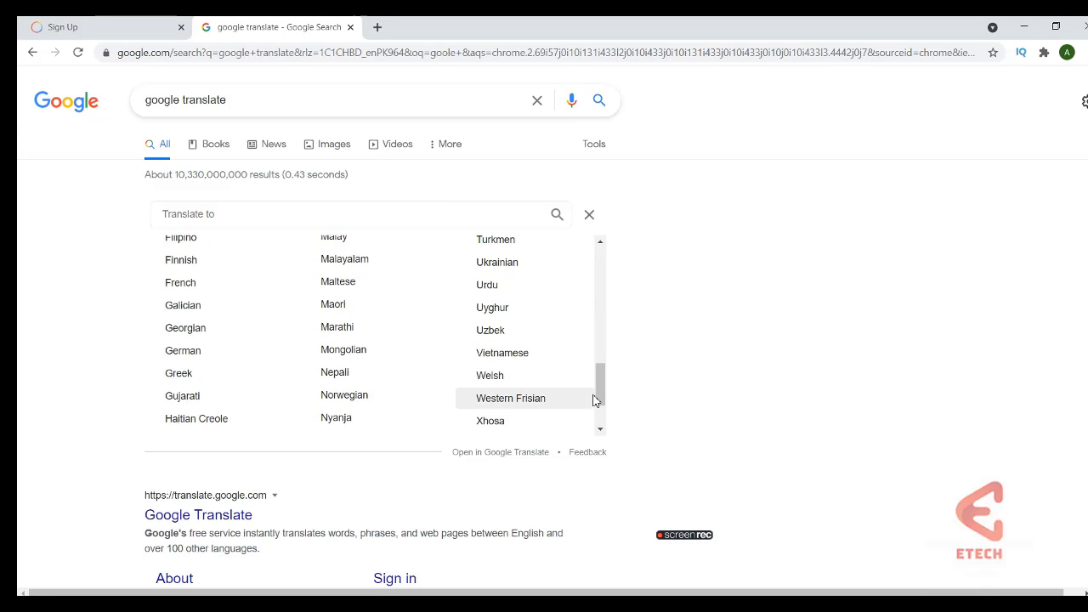
pyautogui.click(492, 287)
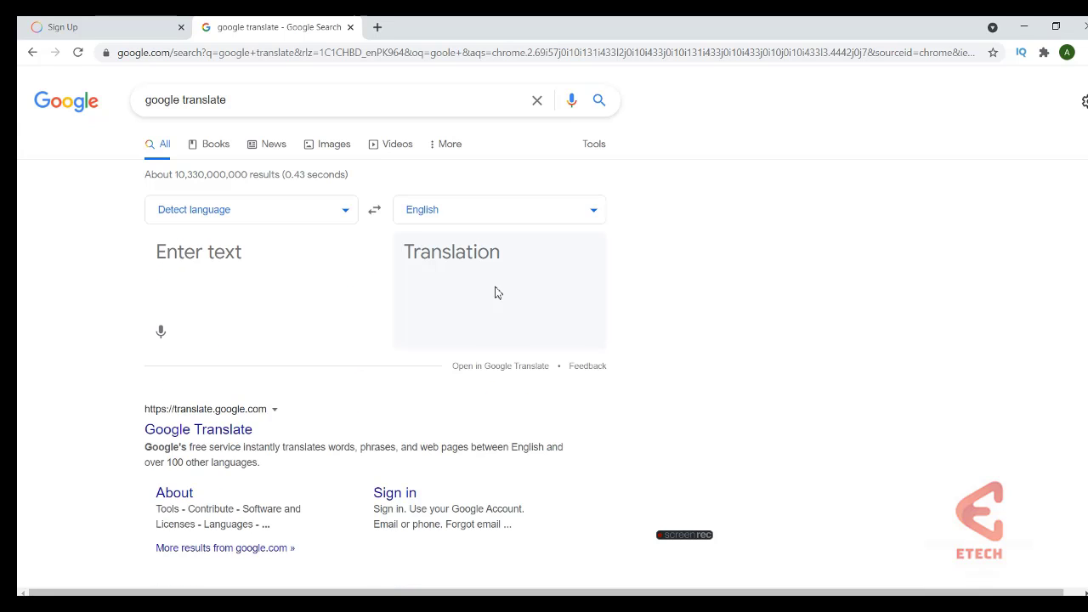
pyautogui.click(213, 272)
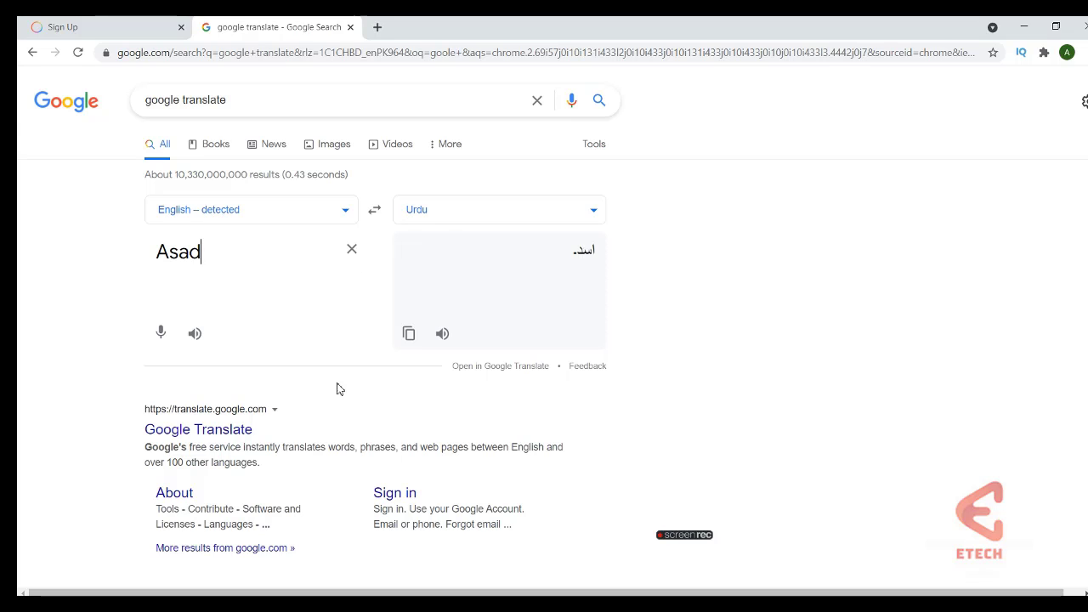
pyautogui.click(408, 333)
# - Return to the maximized sign-up form and paste the Urdu first name into the local-language field
pyautogui.click(63, 27)
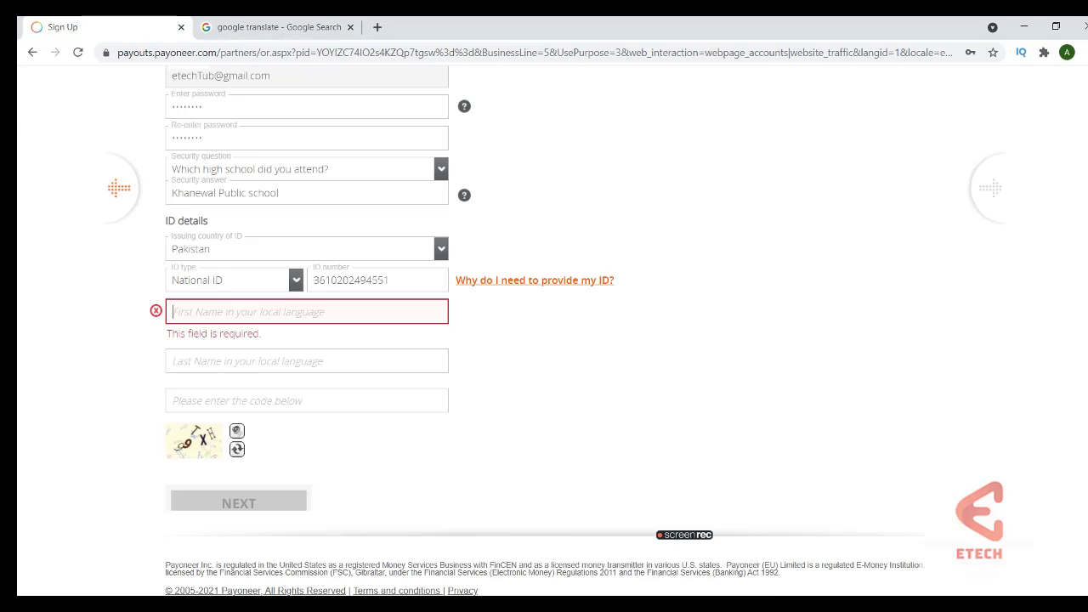
pyautogui.moveTo(62, 26); pyautogui.dragTo(170, 257)
pyautogui.press('super+Up')
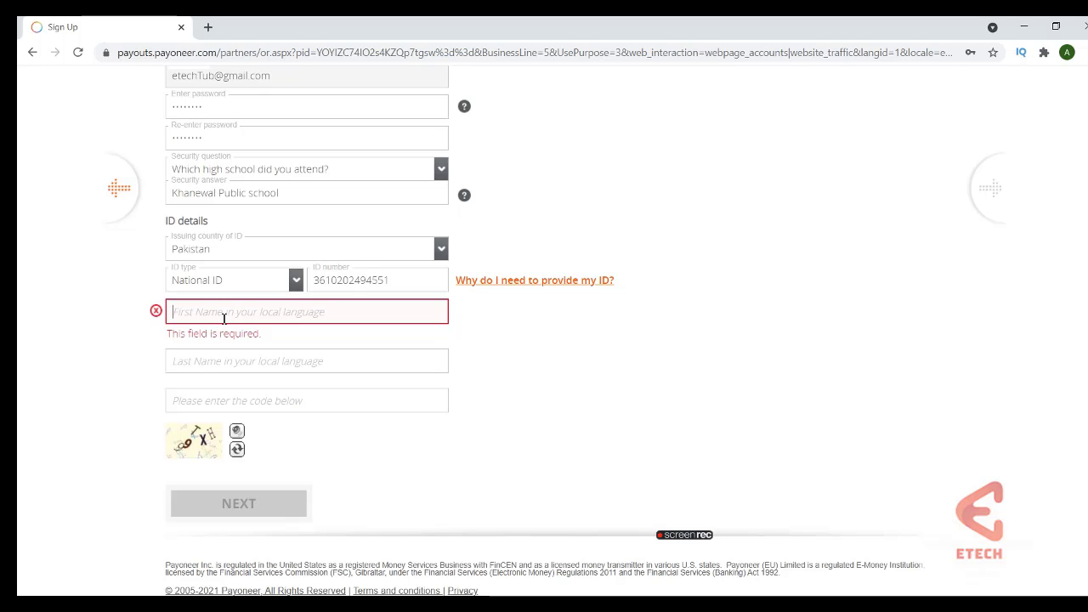
pyautogui.write('اسد')
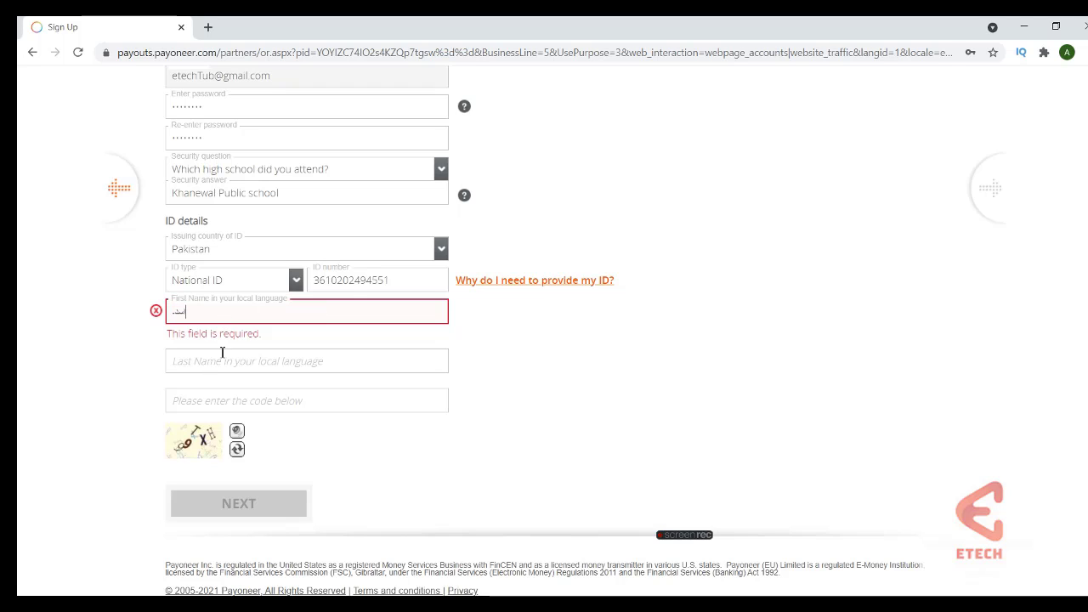
pyautogui.click(223, 364)
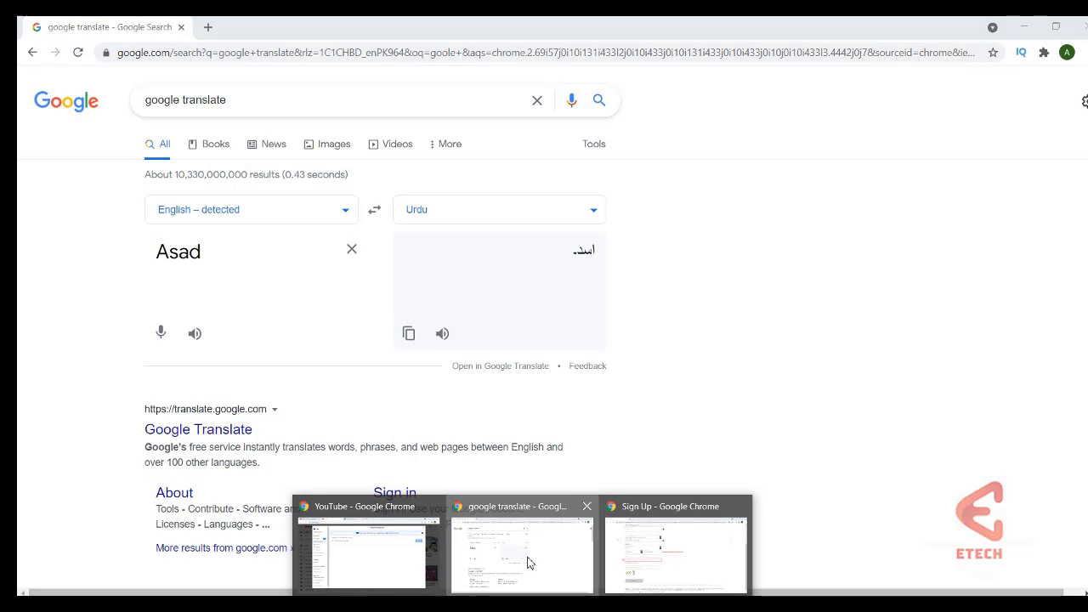
# - Translate the applicant's surname from English into Urdu in Google Translate and copy the Urdu result
pyautogui.click(531, 561)
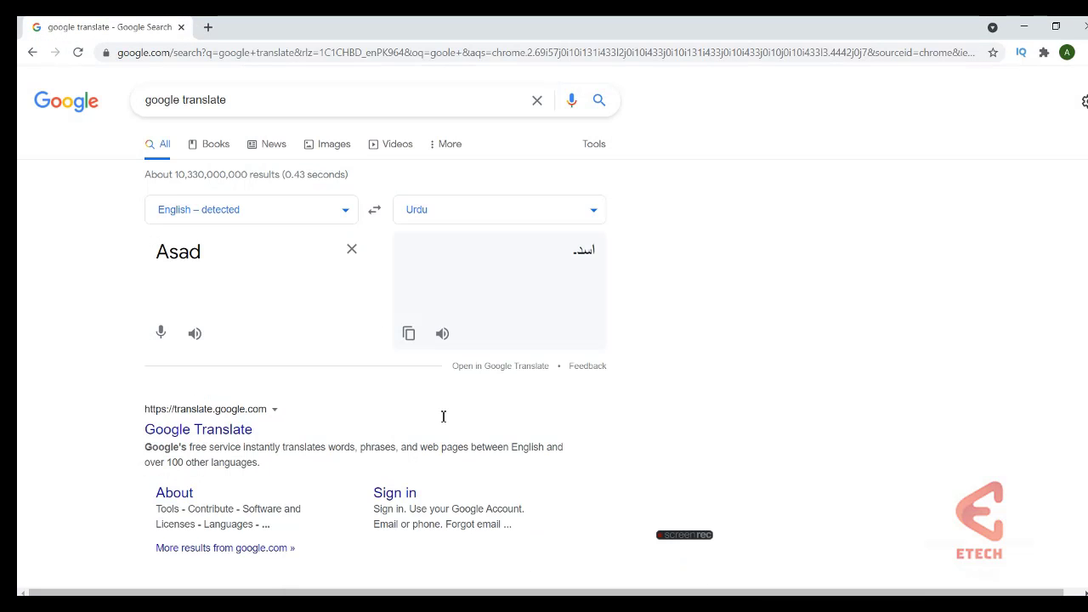
pyautogui.doubleClick(264, 254)
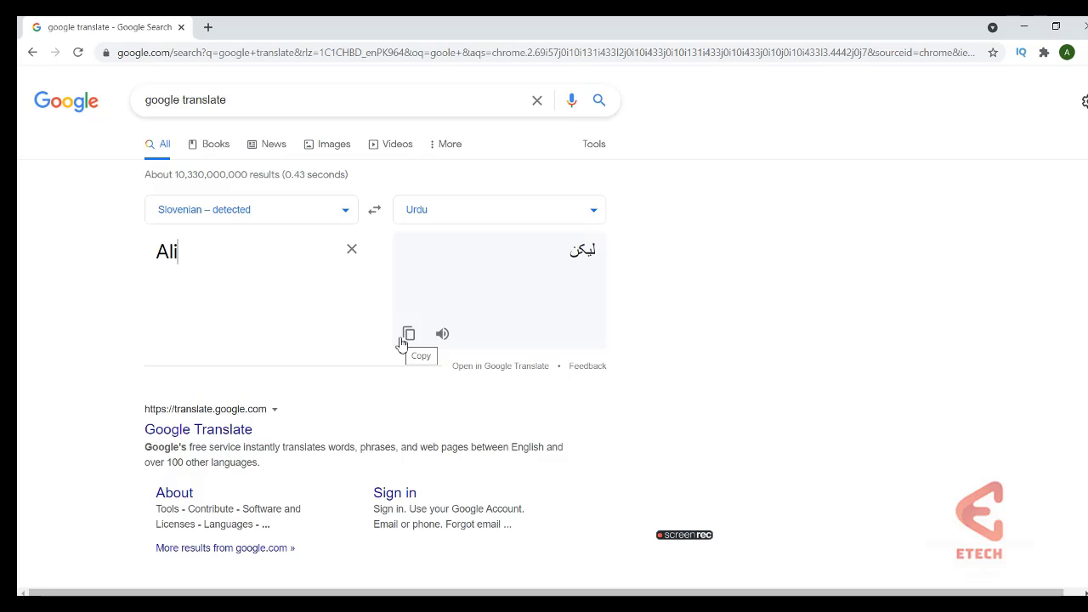
pyautogui.click(338, 219)
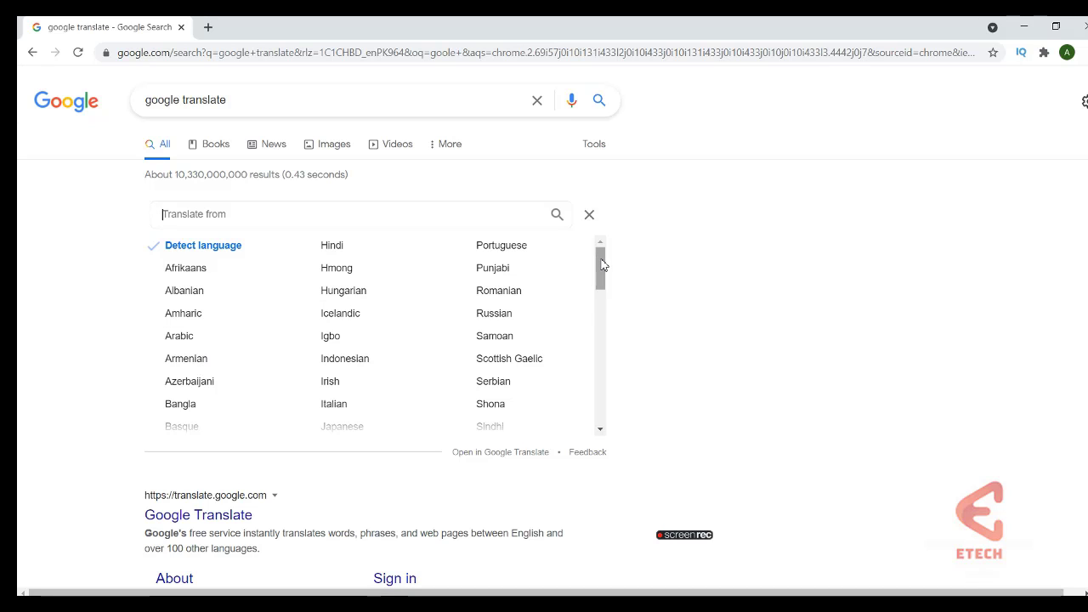
pyautogui.moveTo(600, 259); pyautogui.dragTo(602, 341)
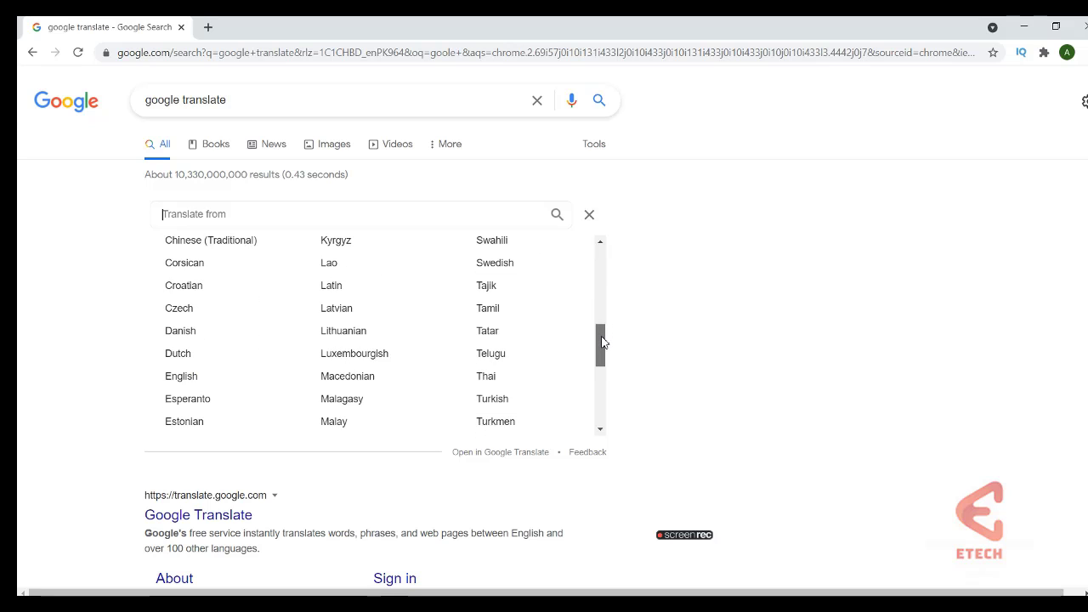
pyautogui.click(178, 376)
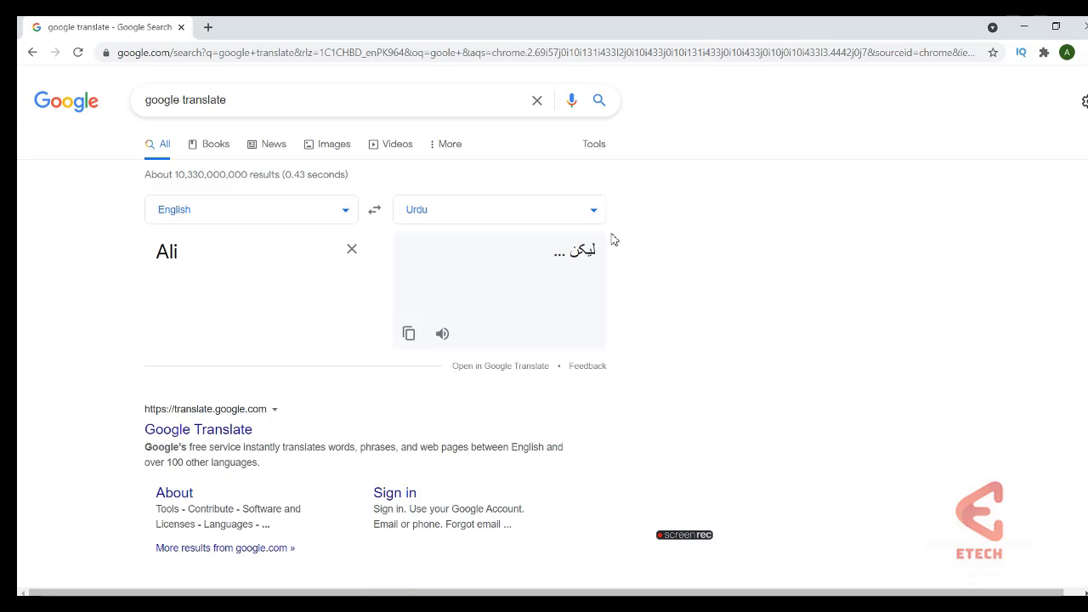
pyautogui.click(407, 335)
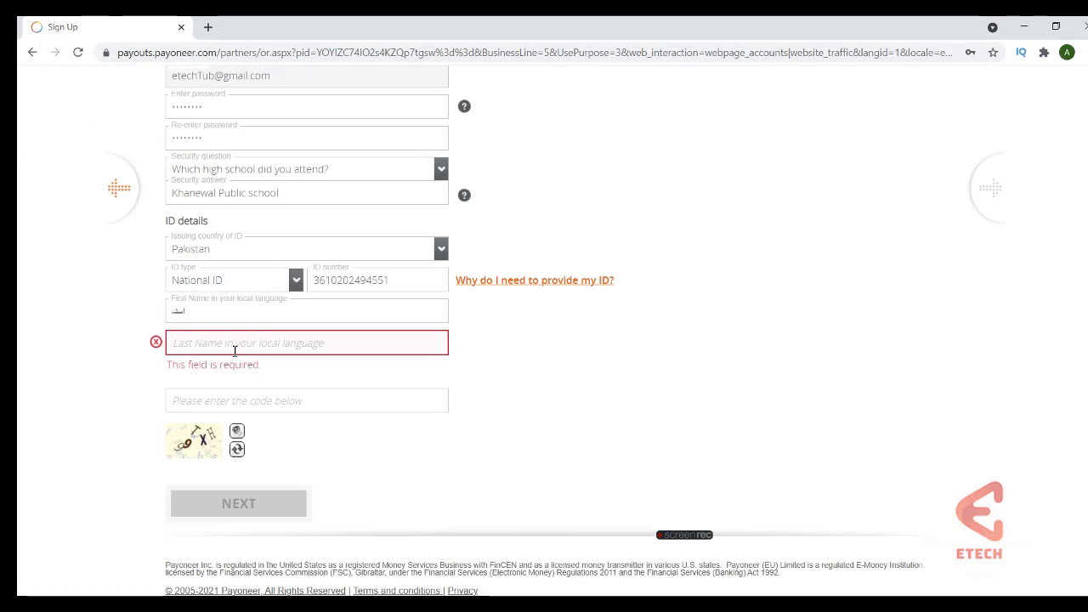
# - Paste the Urdu surname into the local-language Last Name field
pyautogui.click(234, 343)
pyautogui.hotkey('ctrl', 'v')
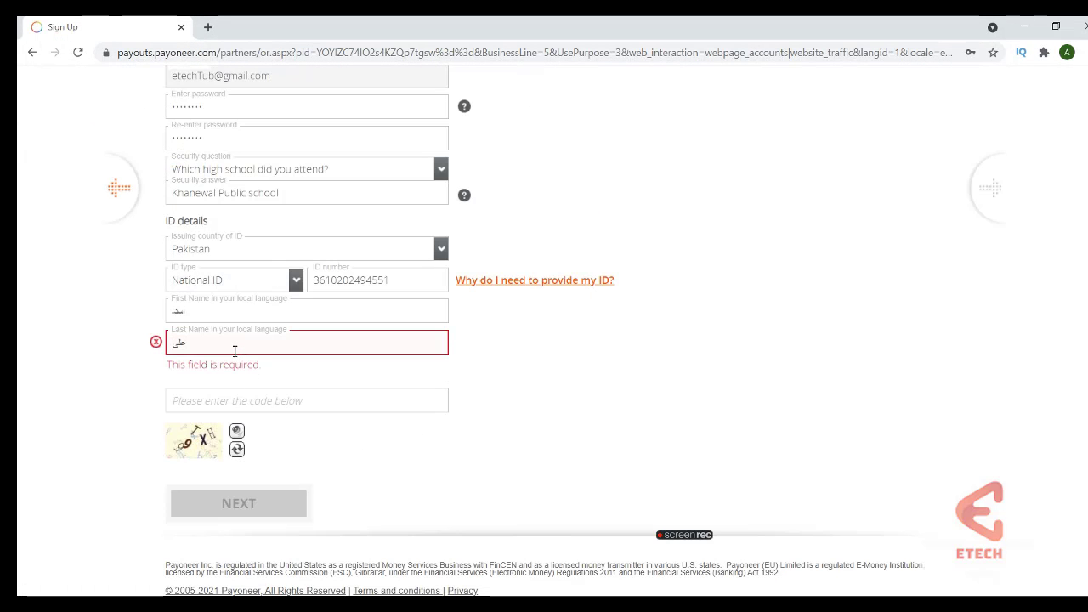
pyautogui.click(213, 406)
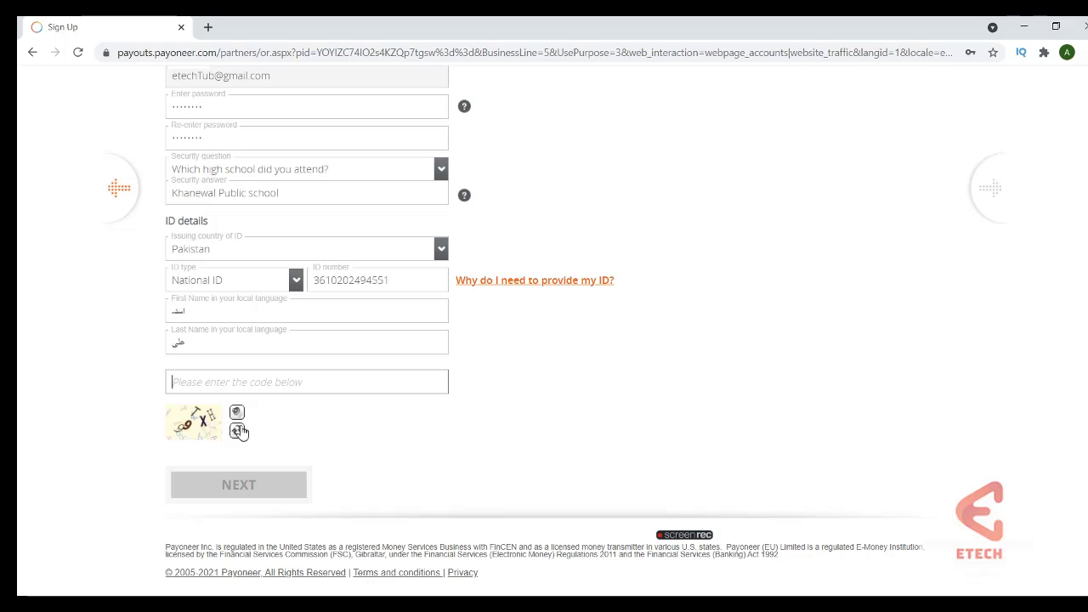
# - Refresh the captcha, enter its code, and submit the security details
pyautogui.click(237, 431)
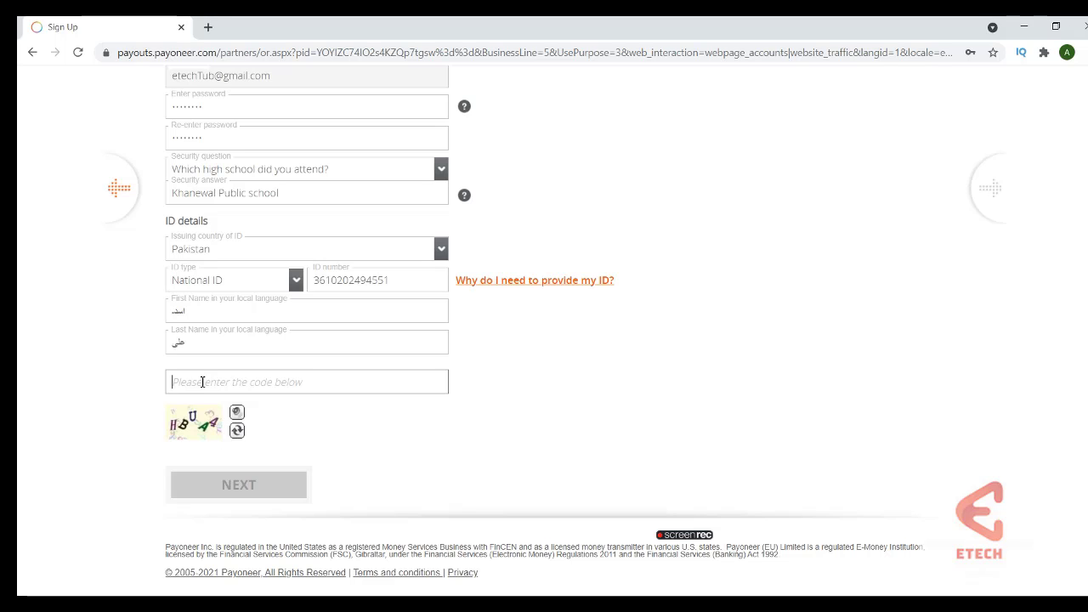
pyautogui.write('HB')
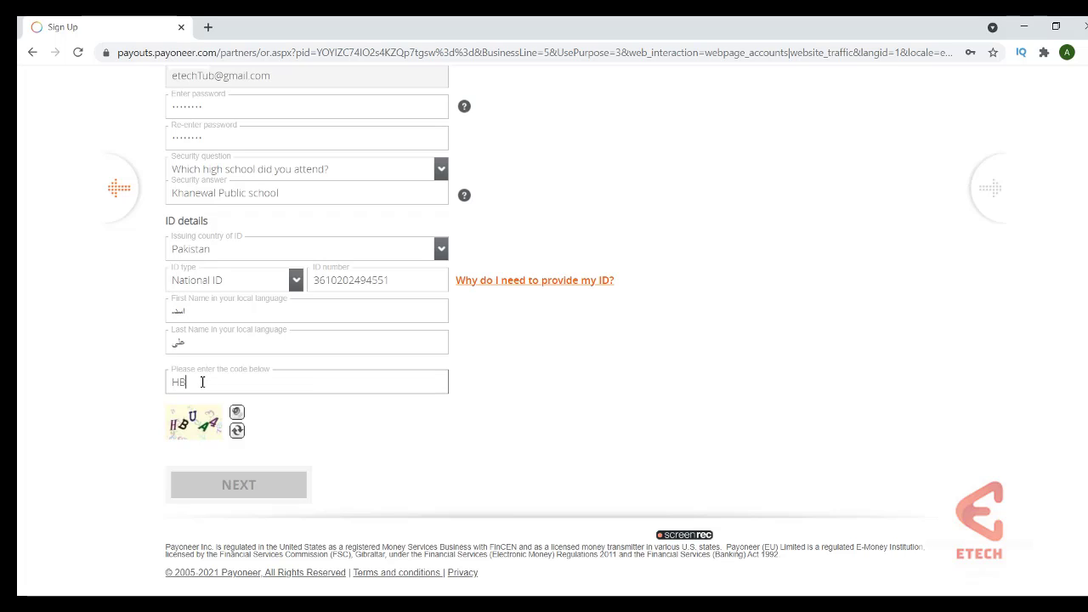
pyautogui.write('U')
pyautogui.write('A')
pyautogui.write('$')
pyautogui.press('BackSpace')
pyautogui.write('4')
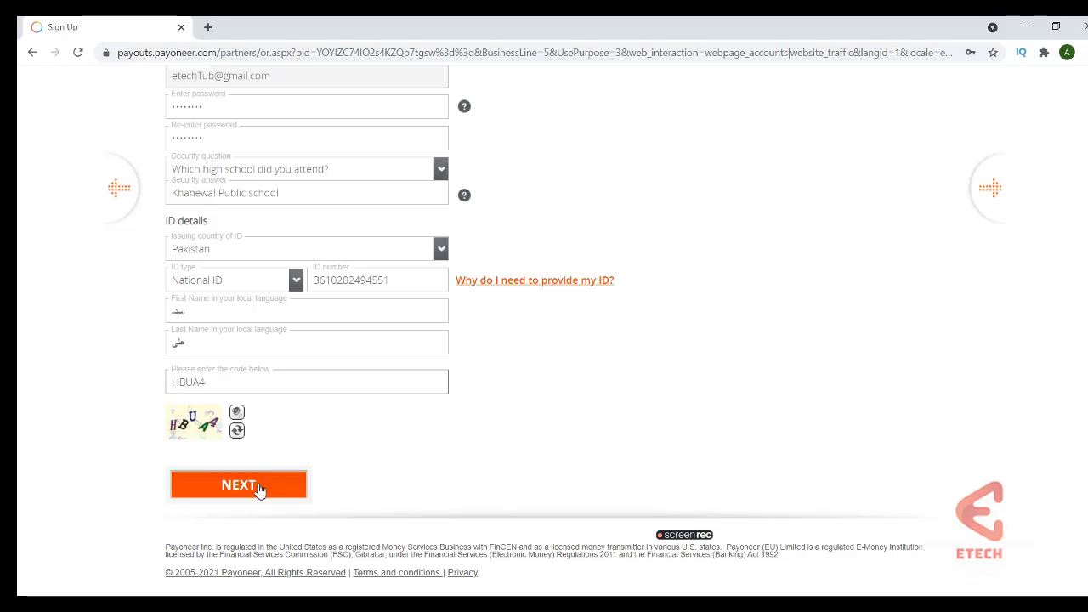
pyautogui.click(259, 489)
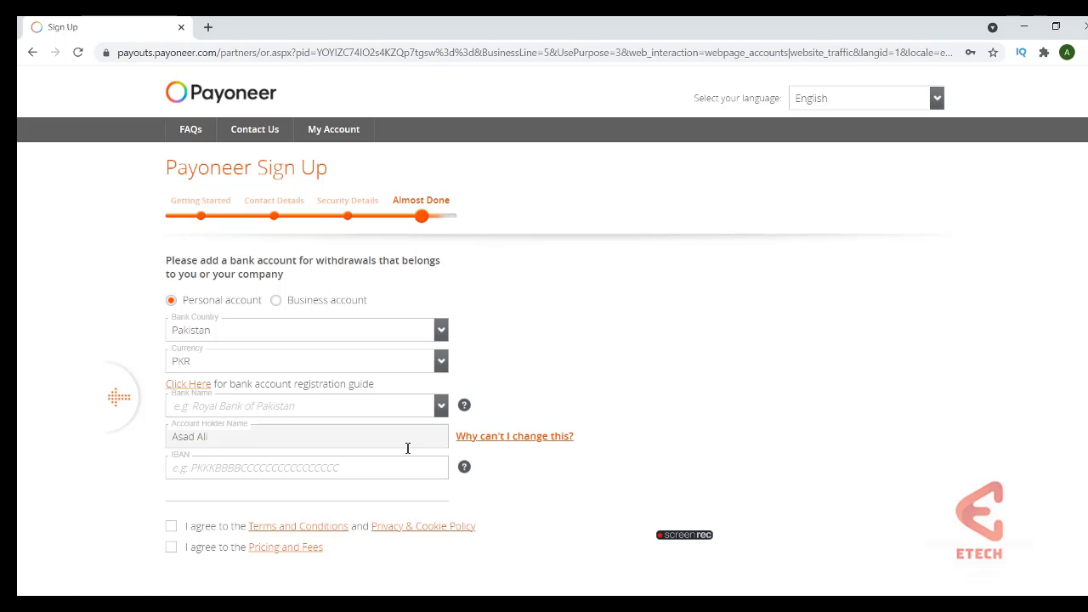
# - Scroll down through the Pakistan/PKR withdrawal bank account form
pyautogui.scroll(-2, 553, 332)
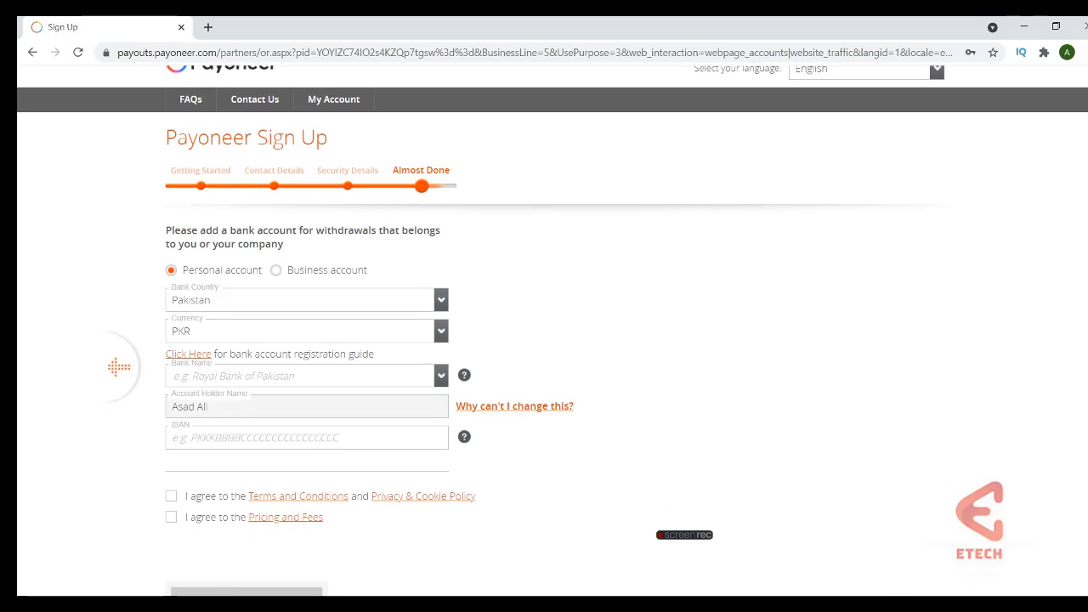
pyautogui.scroll(-2, 552, 331)
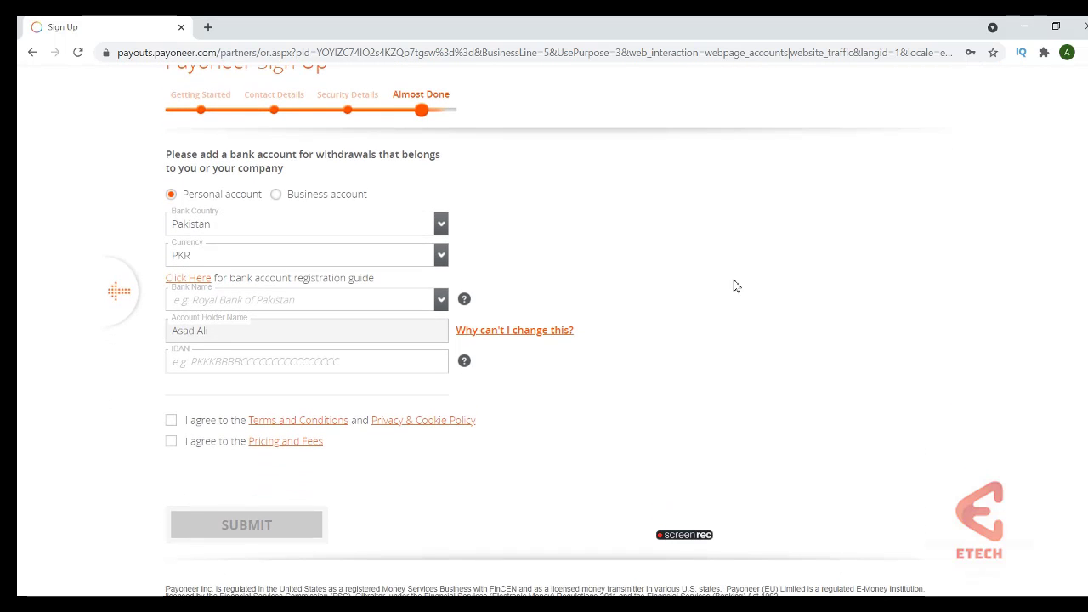
# - Search 'Habi' in the Bank Name list and choose Habib Bank Limited
pyautogui.click(259, 306)
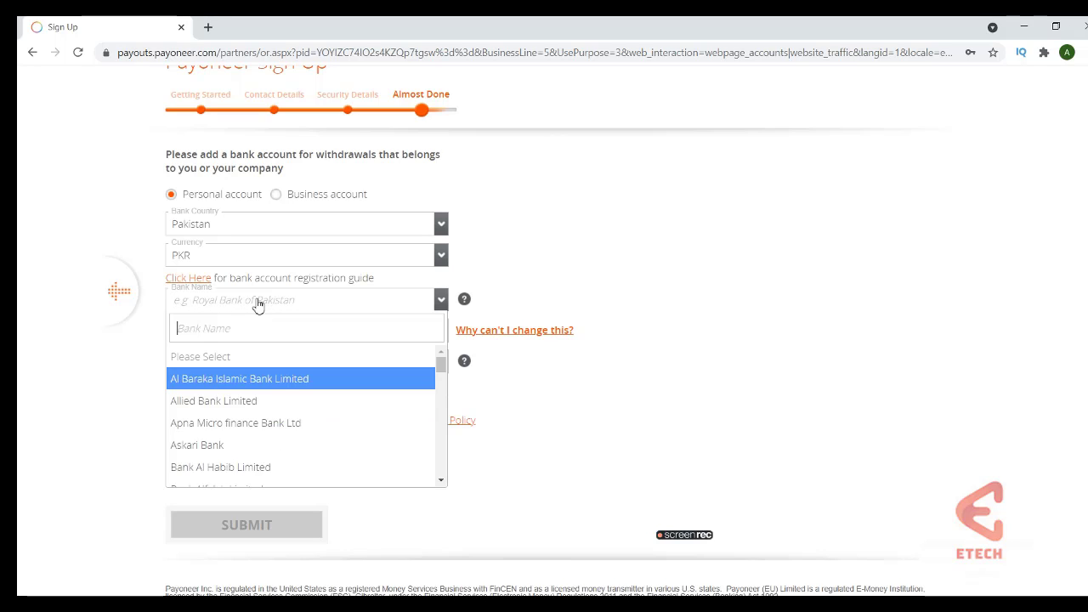
pyautogui.write('H')
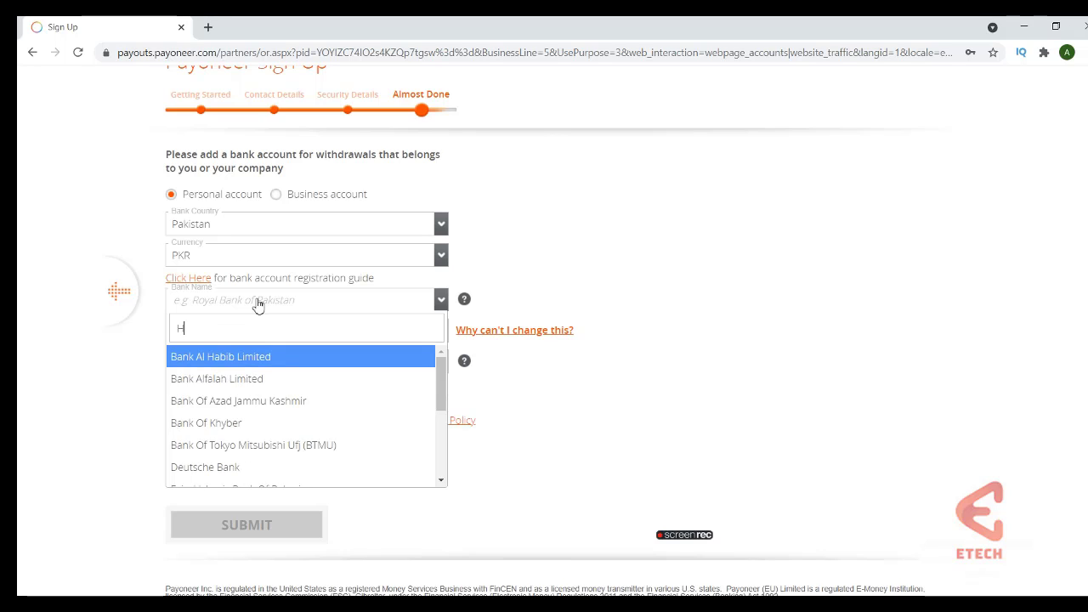
pyautogui.write('B')
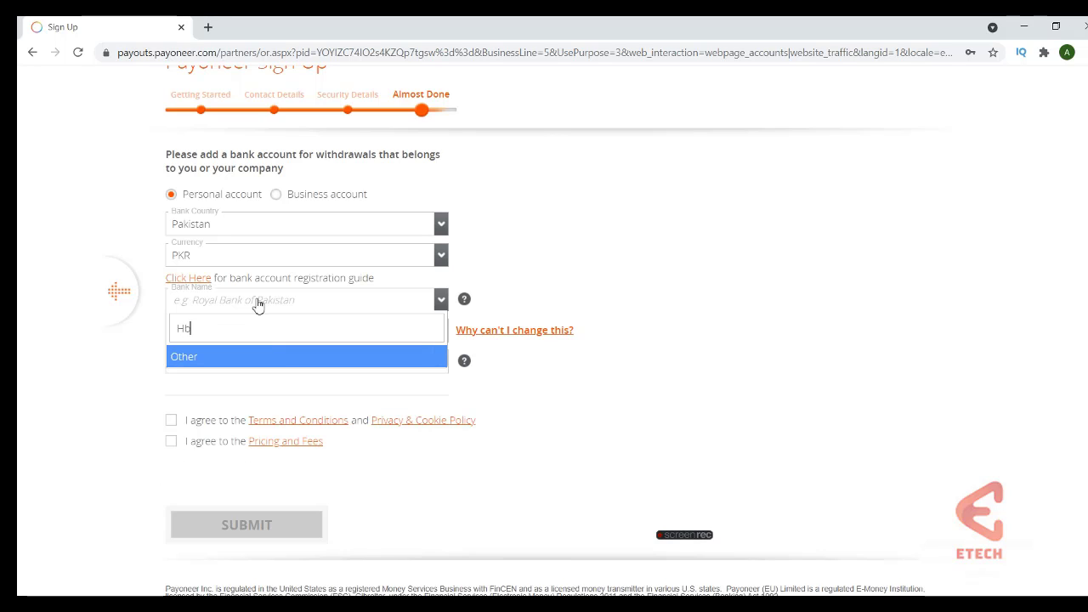
pyautogui.press('BackSpace')
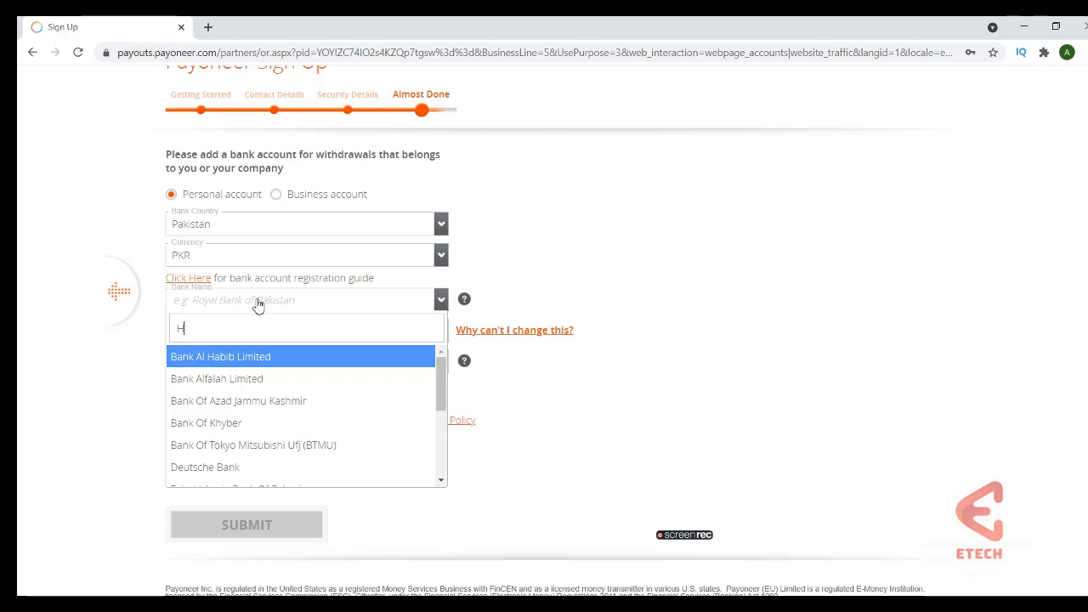
pyautogui.write('abi')
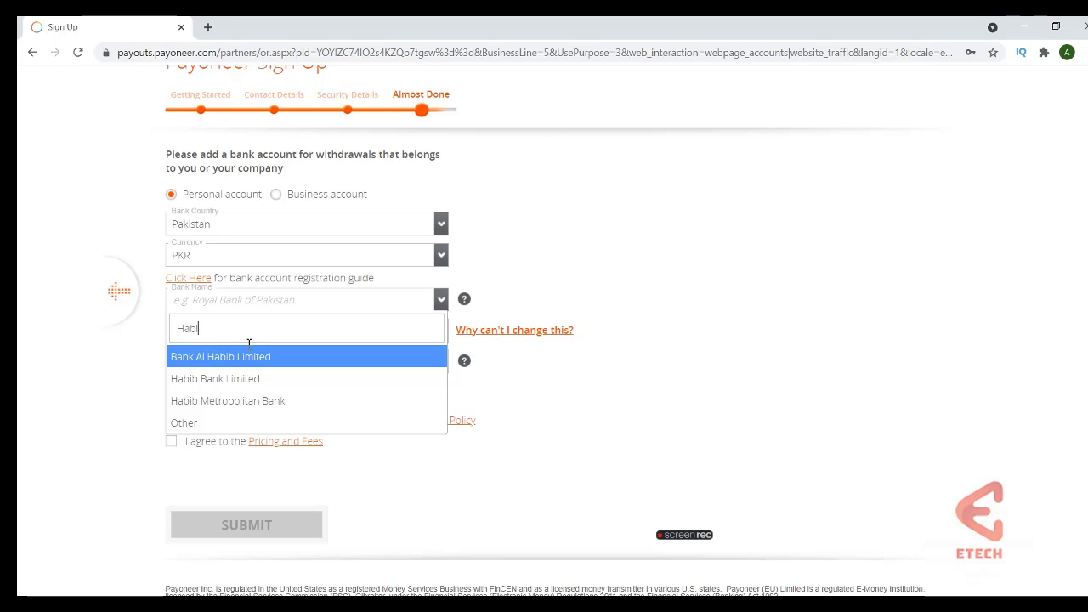
pyautogui.click(248, 380)
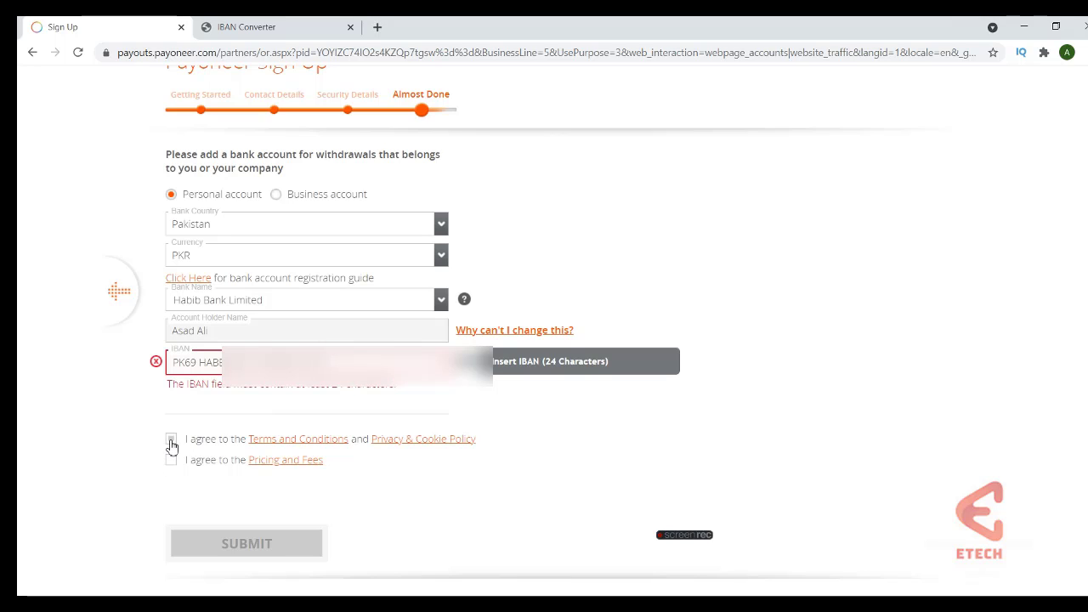
# - Accept the terms/privacy and pricing/fees agreements and submit the sign-up application
pyautogui.click(170, 441)
pyautogui.click(170, 420)
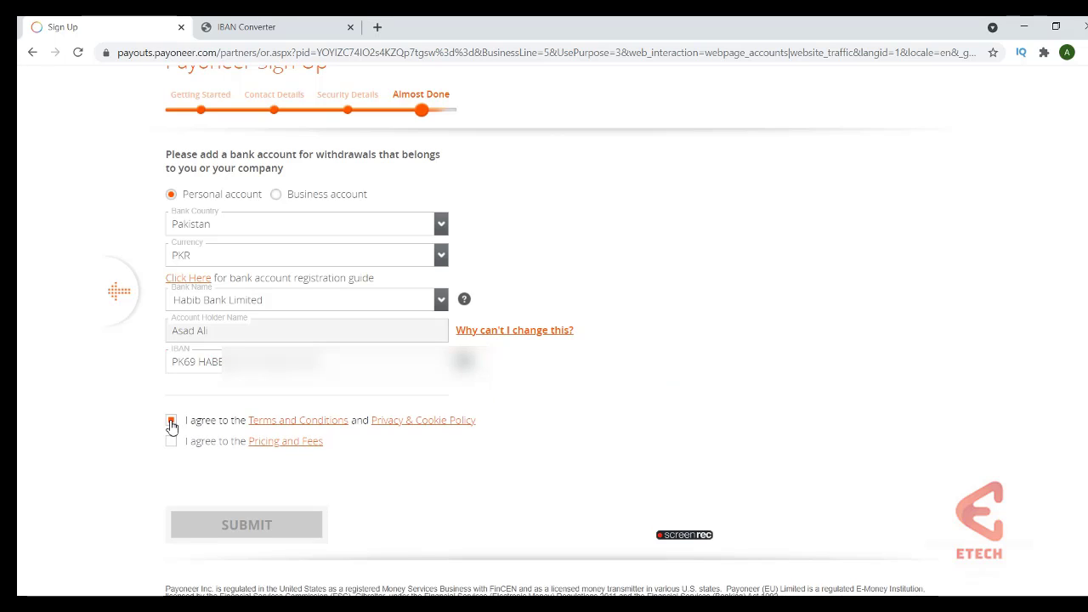
pyautogui.click(171, 442)
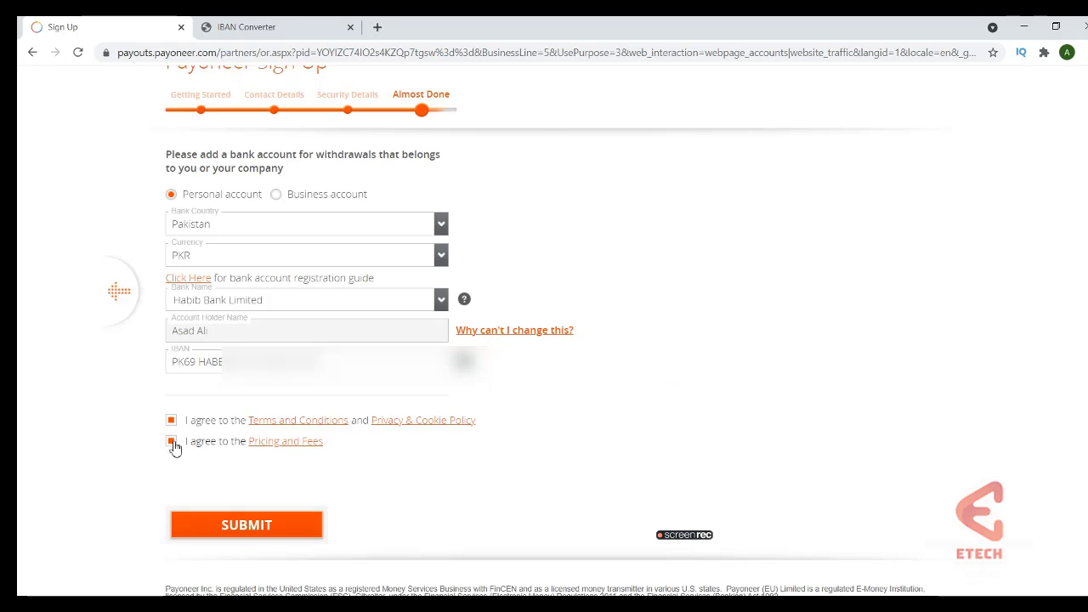
pyautogui.click(245, 525)
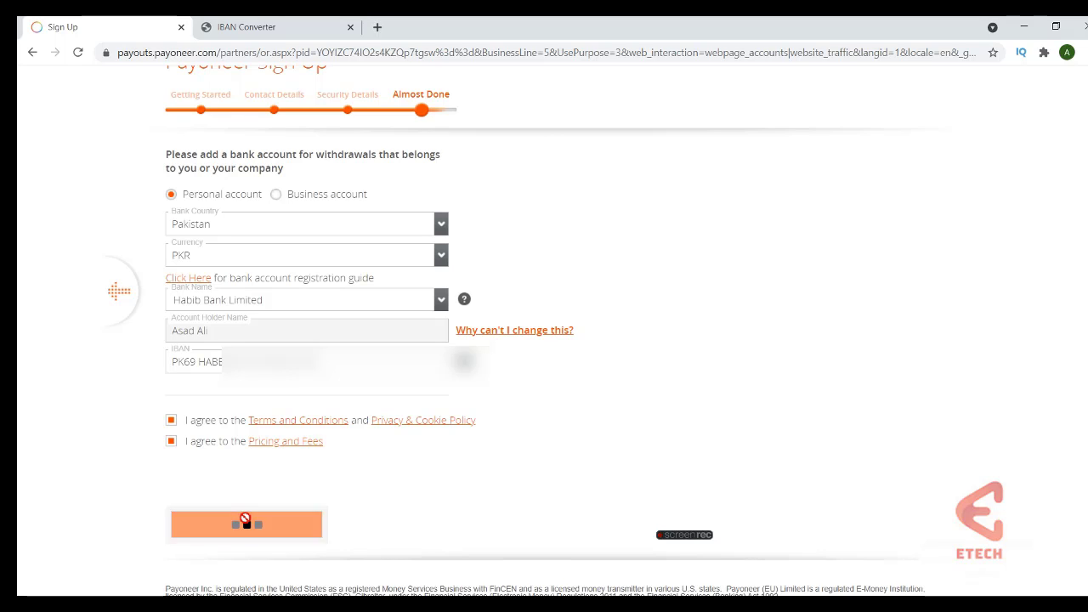